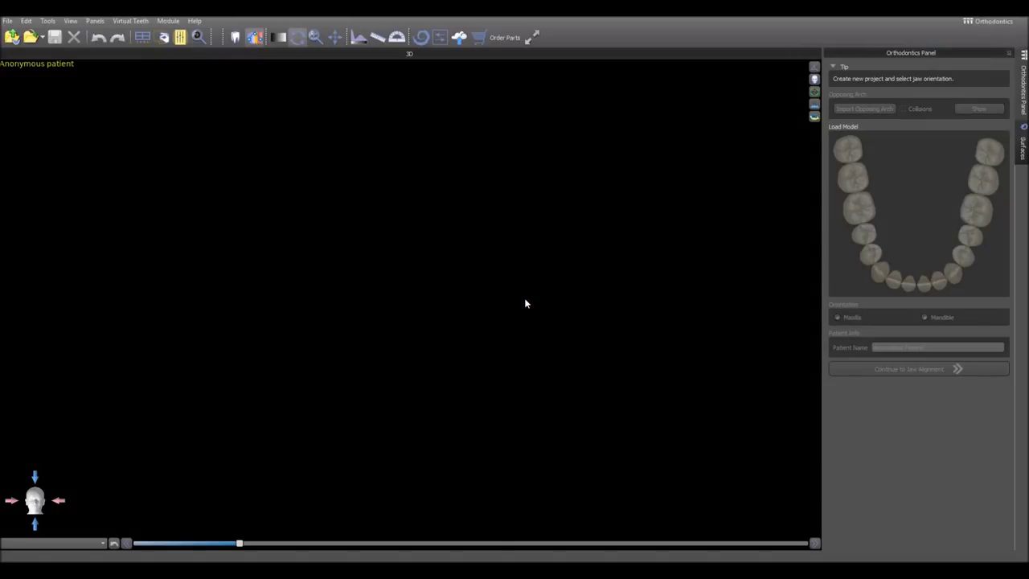
Step: Switch to the Orthodontics module
drag(433, 286, 469, 332)
click(469, 333)
click(168, 21)
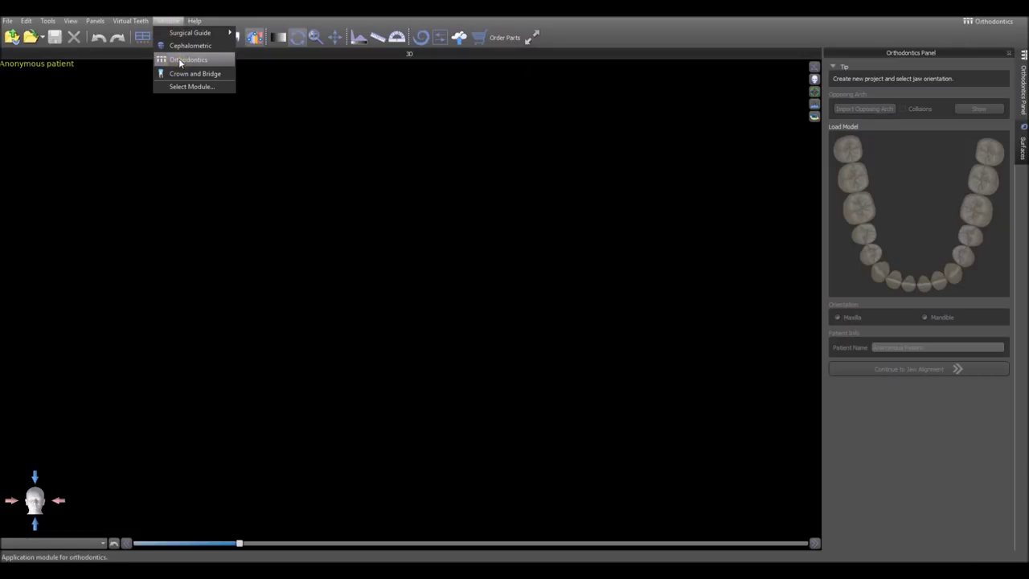
click(178, 59)
Step: Create a new STL-only project from the lower arch model GG-Lower.stl in the Articulated Models folder
click(8, 20)
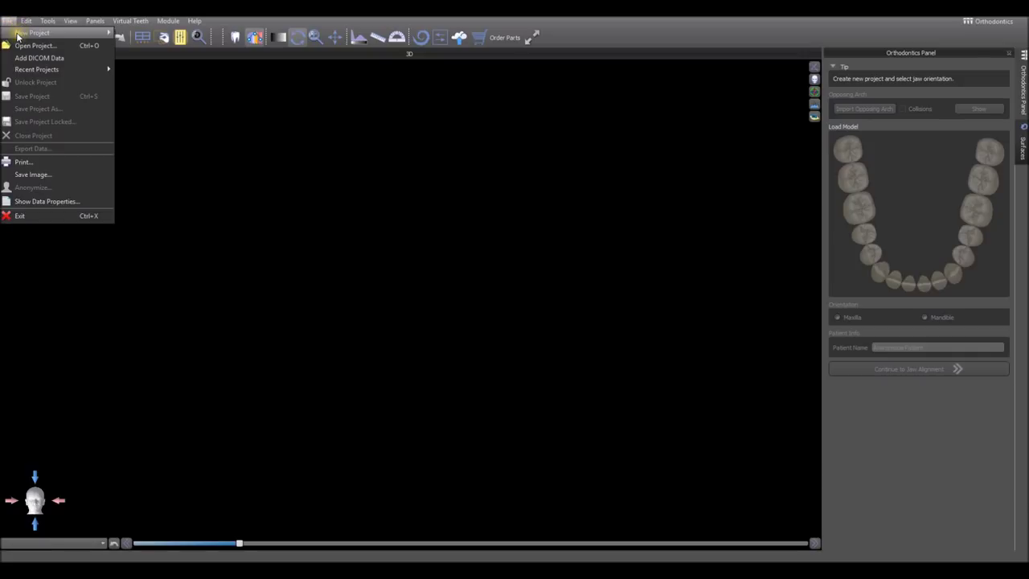
mouse_move(96, 32)
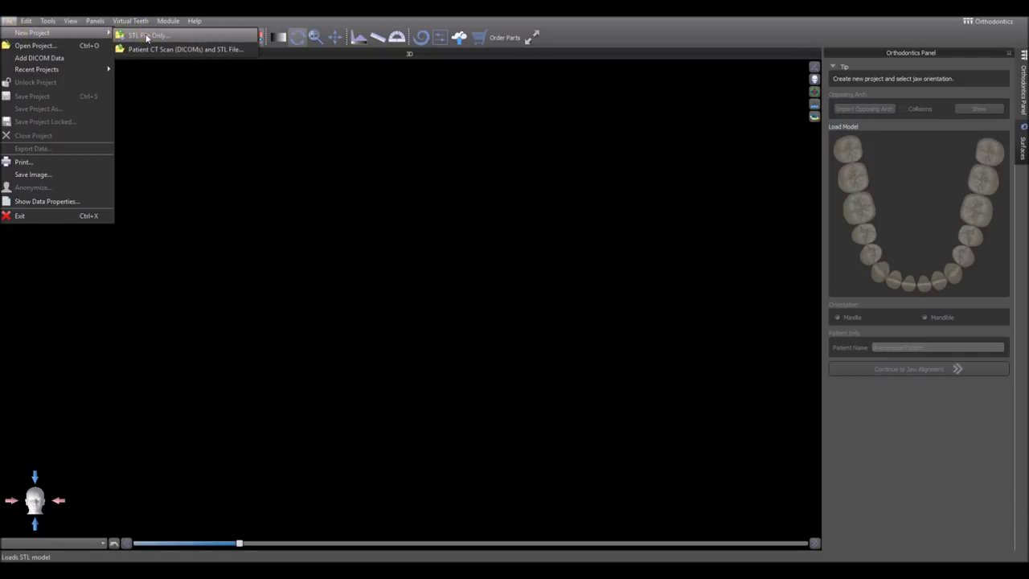
click(147, 36)
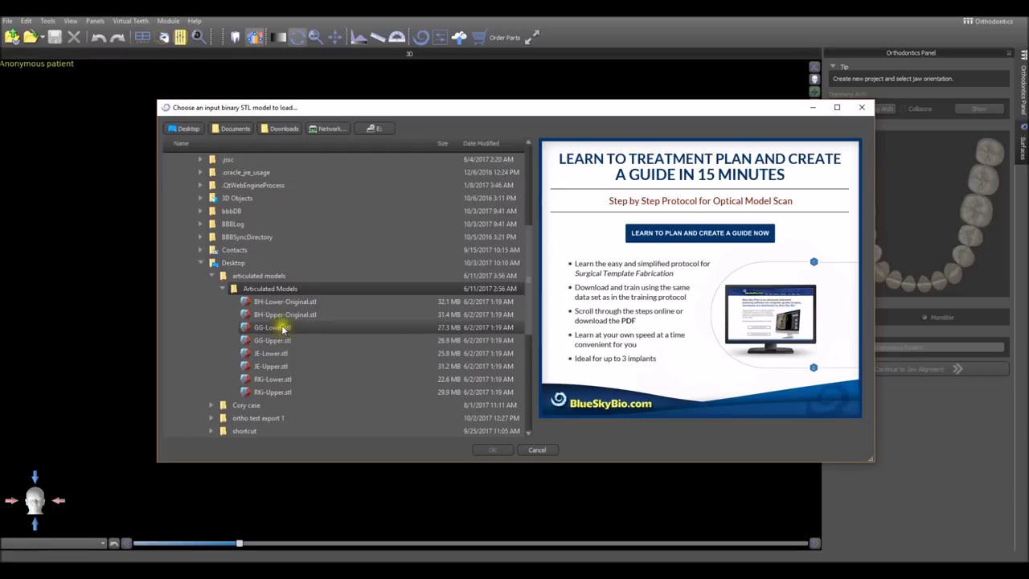
click(282, 327)
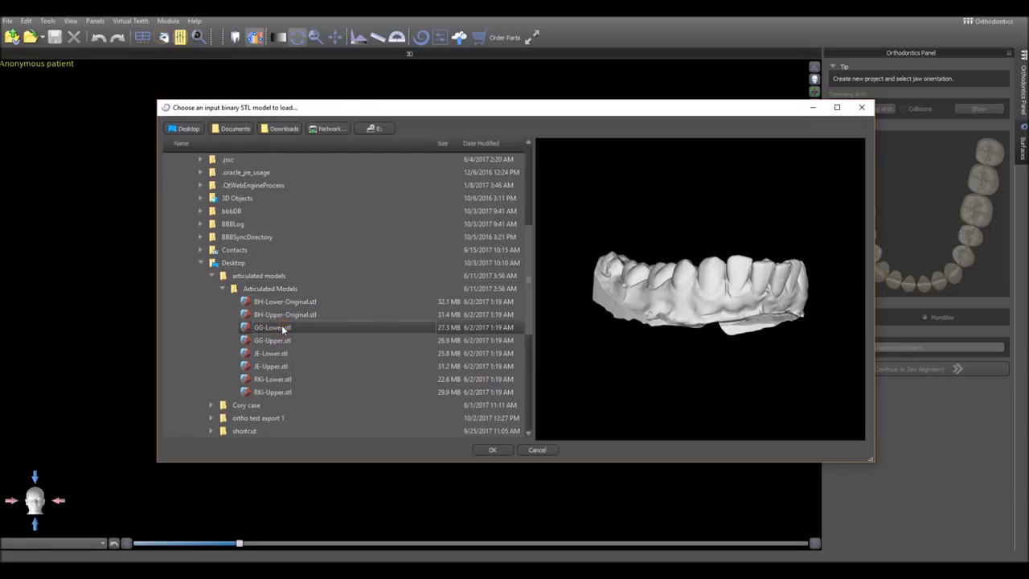
click(505, 450)
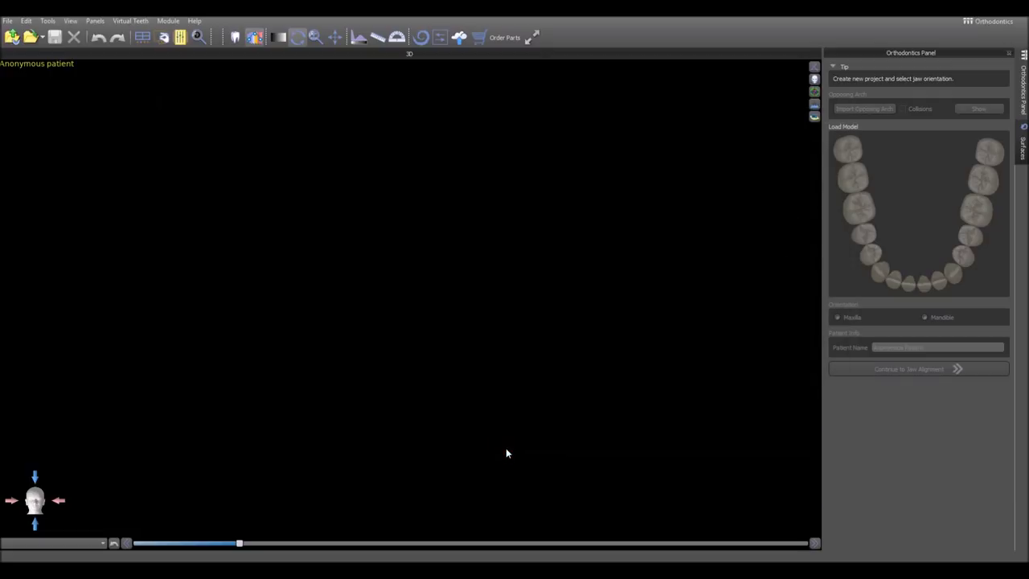
Step: Import GG-Upper.stl from the Articulated Models folder as the opposing arch
drag(640, 272, 464, 344)
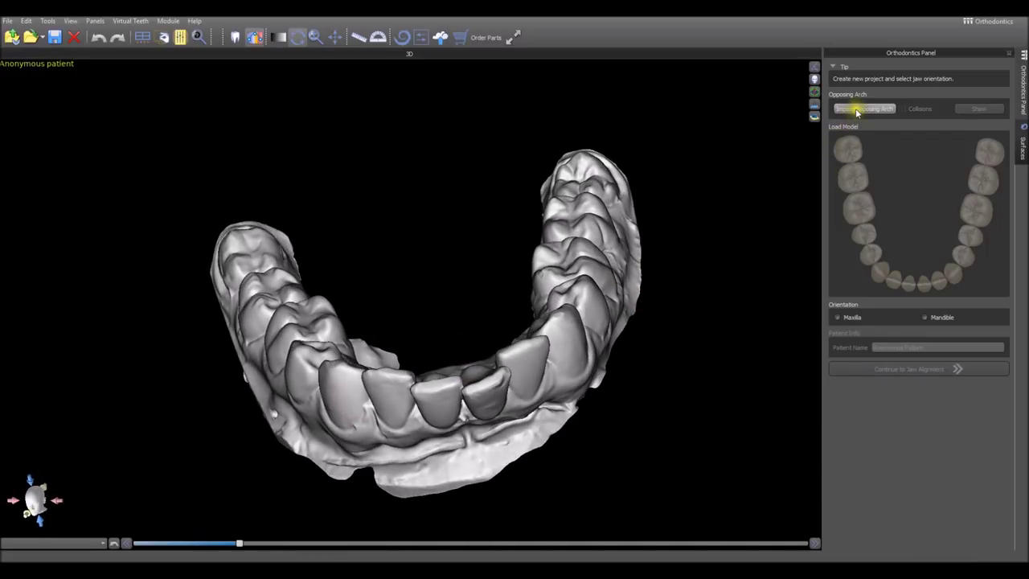
click(852, 107)
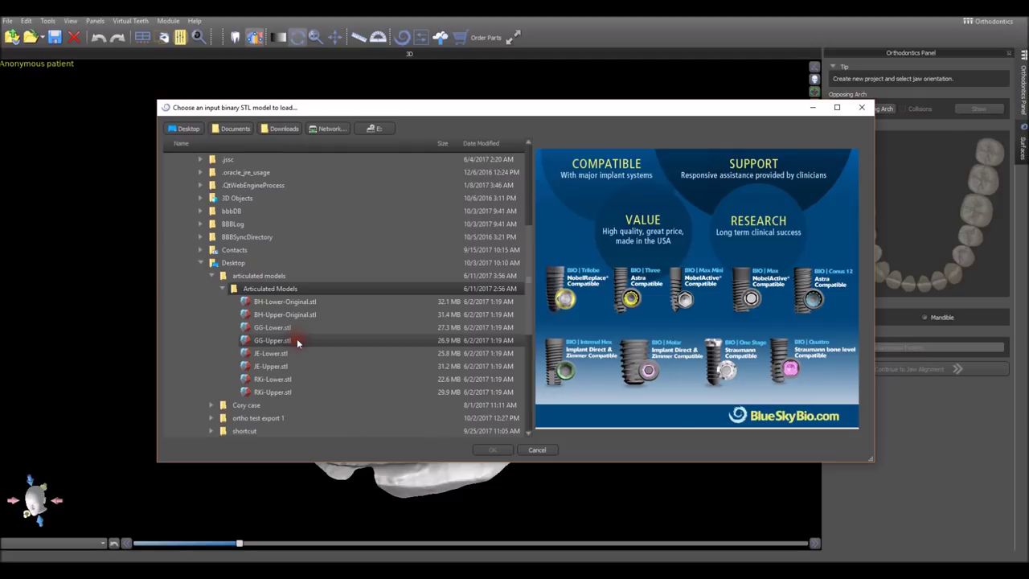
click(296, 340)
click(492, 450)
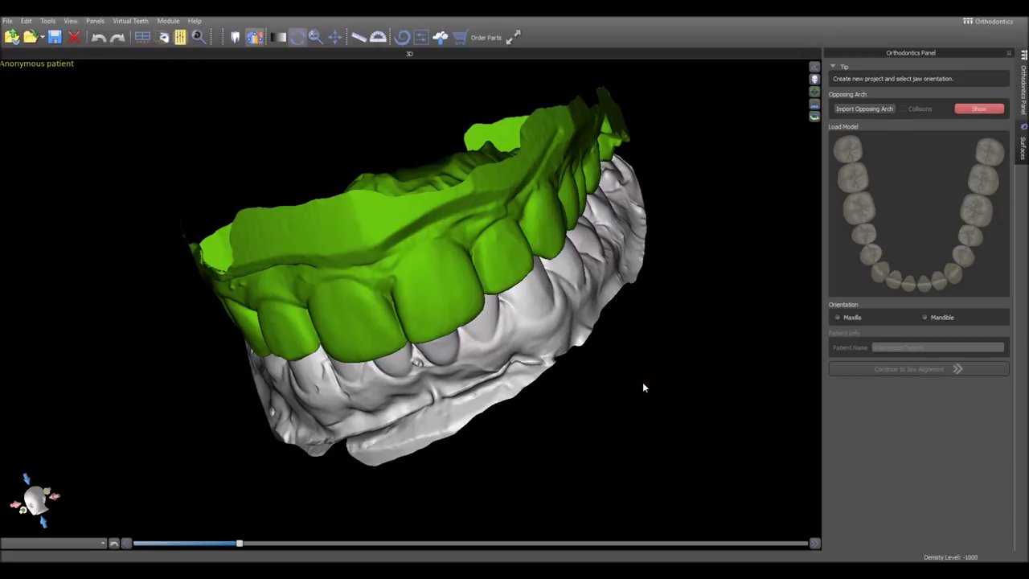
mouse_move(672, 354)
right_down()
mouse_move(612, 324)
mouse_move(659, 347)
right_up()
Step: Toggle the display of the opposing arch and leave it hidden, so only the lower arch is shown
click(987, 109)
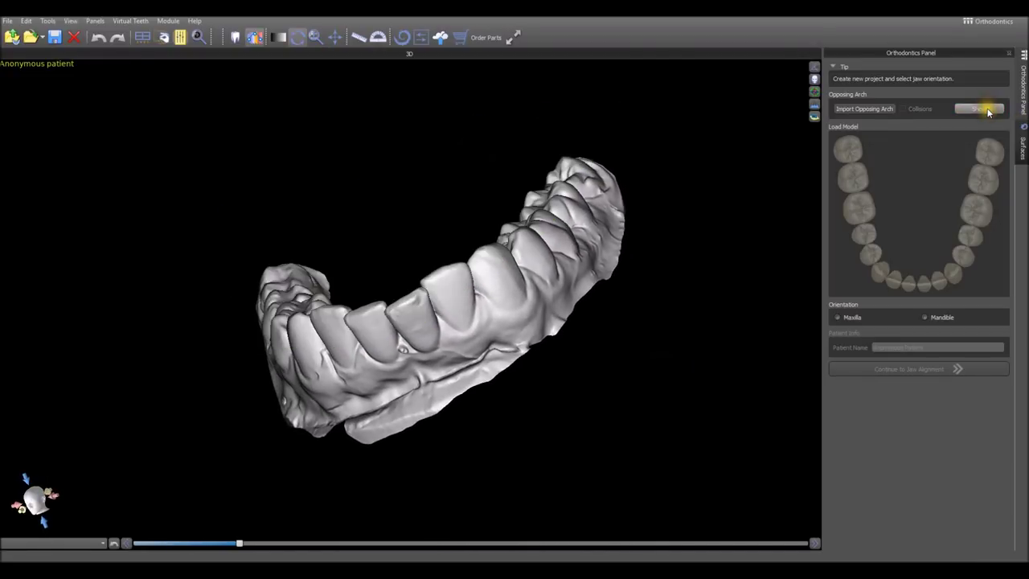
click(987, 108)
click(987, 109)
click(987, 109)
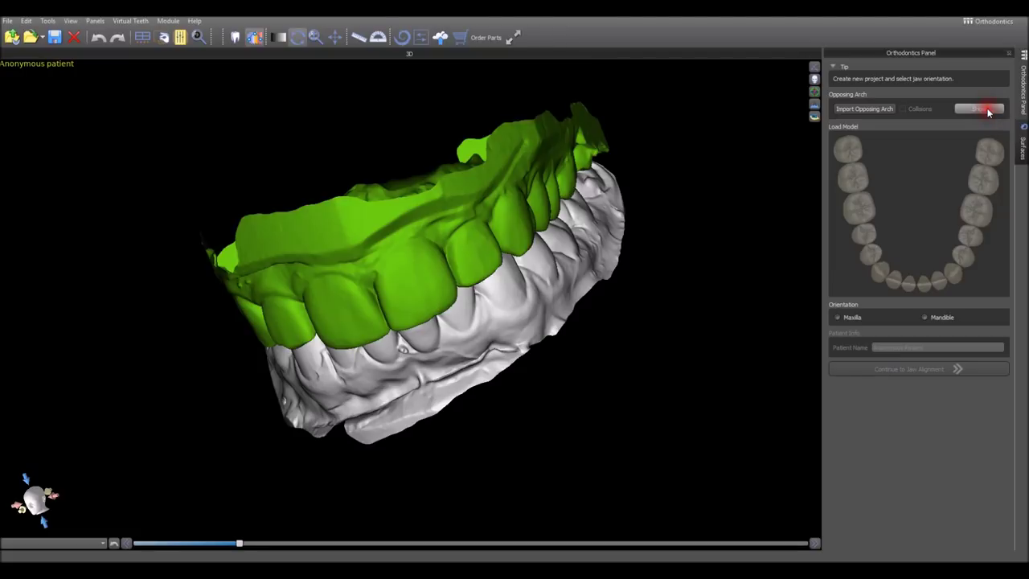
click(987, 109)
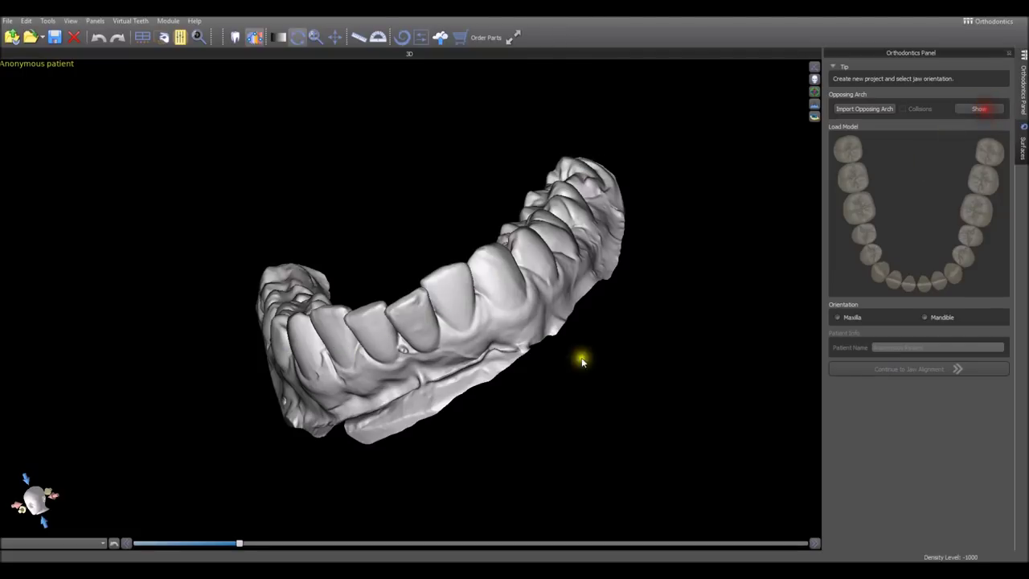
Step: Set the jaw orientation of the loaded lower arch to Mandible
right_drag(442, 305, 518, 466)
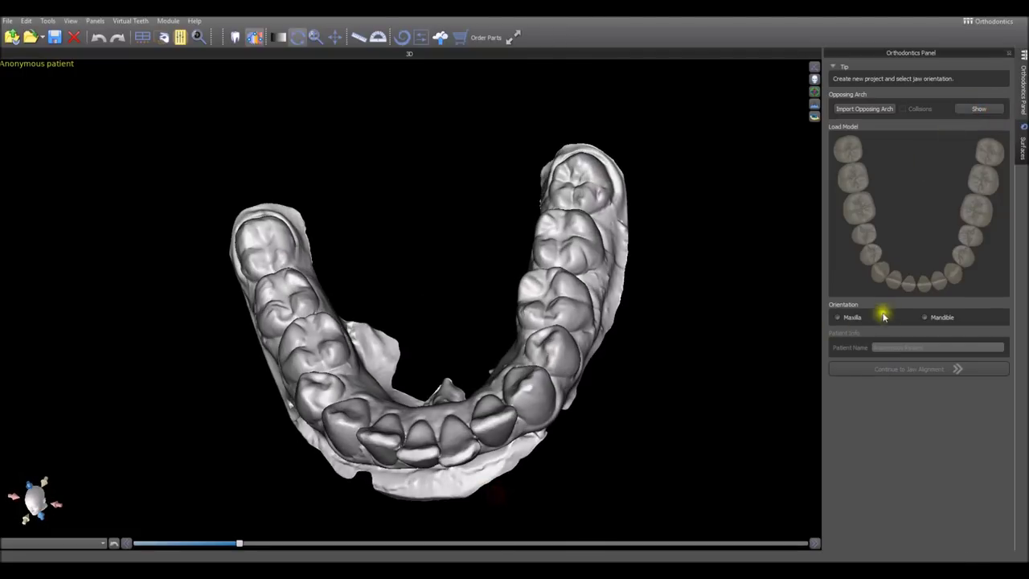
click(932, 318)
right_drag(631, 434, 490, 464)
right_drag(423, 431, 464, 390)
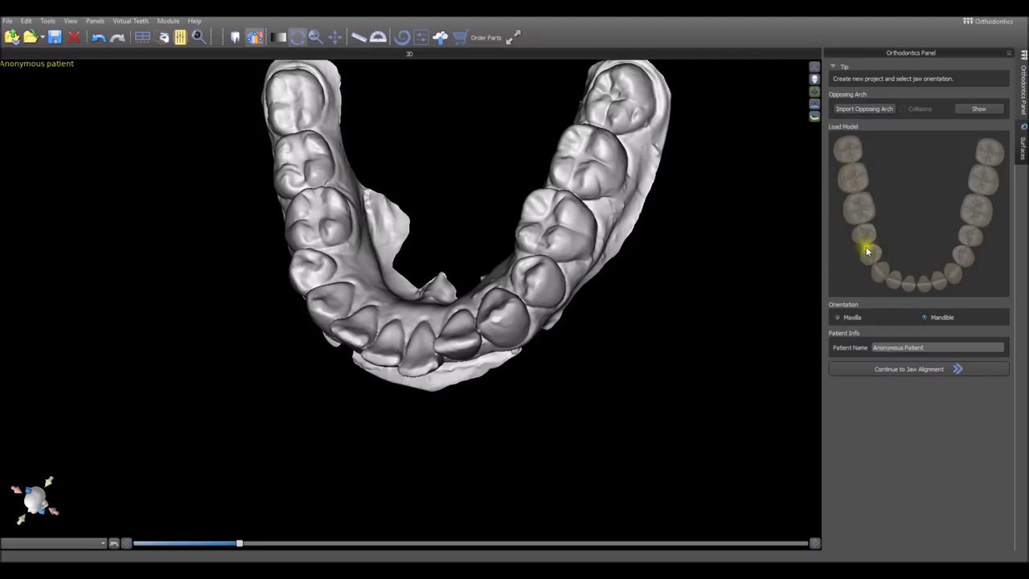
Step: Enter the patient's name in the patient info and continue to jaw alignment
click(916, 350)
text(Blue Sky Patient)
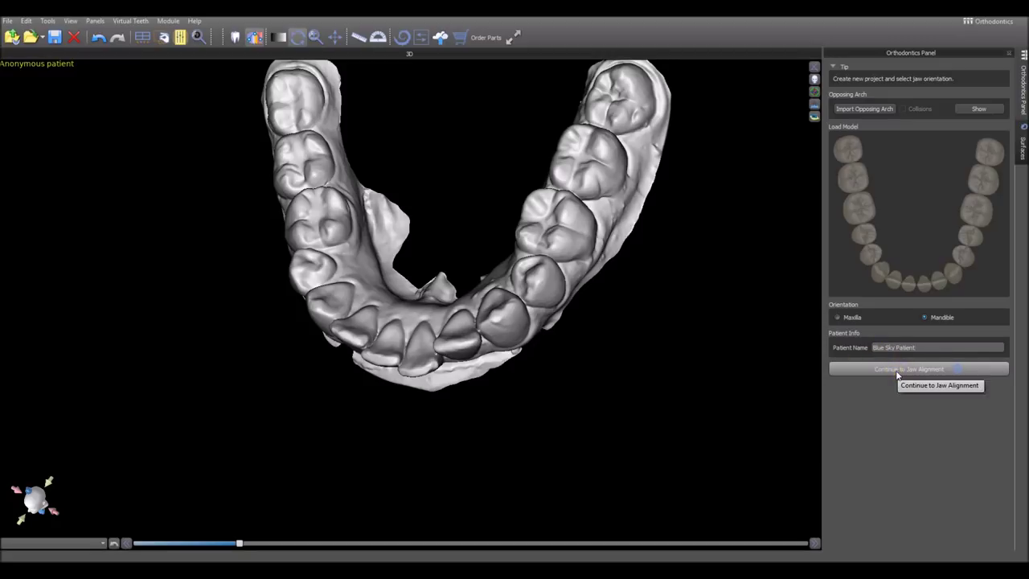
click(896, 372)
Step: Mark the two outer edge points of each lower right tooth, from the central incisor to the second molar
mouse_move(490, 514)
mouse_down()
mouse_move(488, 404)
mouse_move(487, 447)
mouse_move(427, 367)
mouse_move(335, 337)
mouse_move(387, 385)
mouse_move(519, 355)
mouse_move(475, 335)
mouse_move(420, 381)
mouse_move(484, 374)
mouse_move(457, 330)
mouse_move(450, 374)
mouse_move(436, 345)
mouse_move(339, 389)
mouse_move(523, 400)
mouse_up()
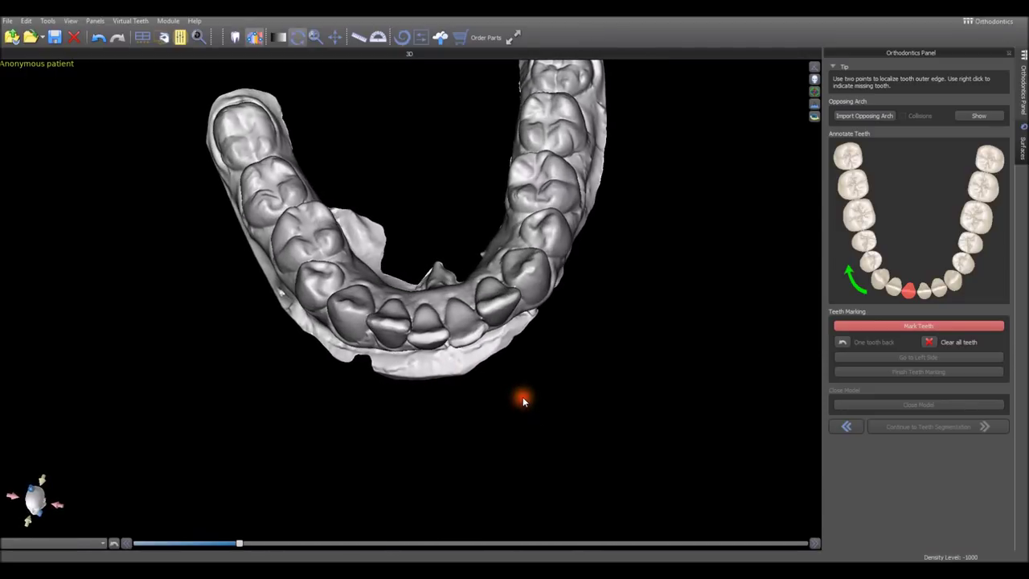
mouse_move(455, 402)
mouse_down()
mouse_move(351, 374)
mouse_move(446, 408)
mouse_up()
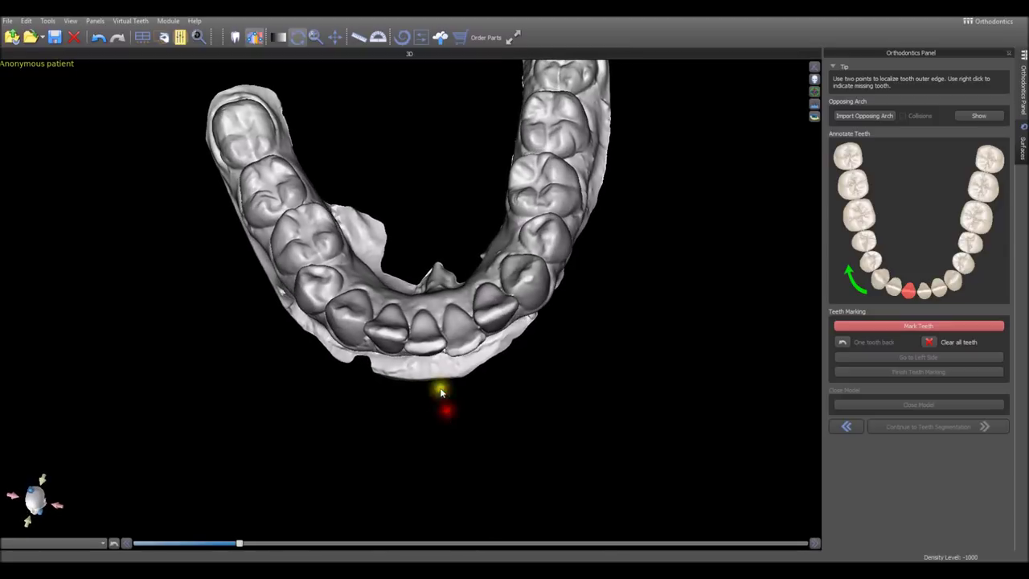
click(442, 345)
click(409, 349)
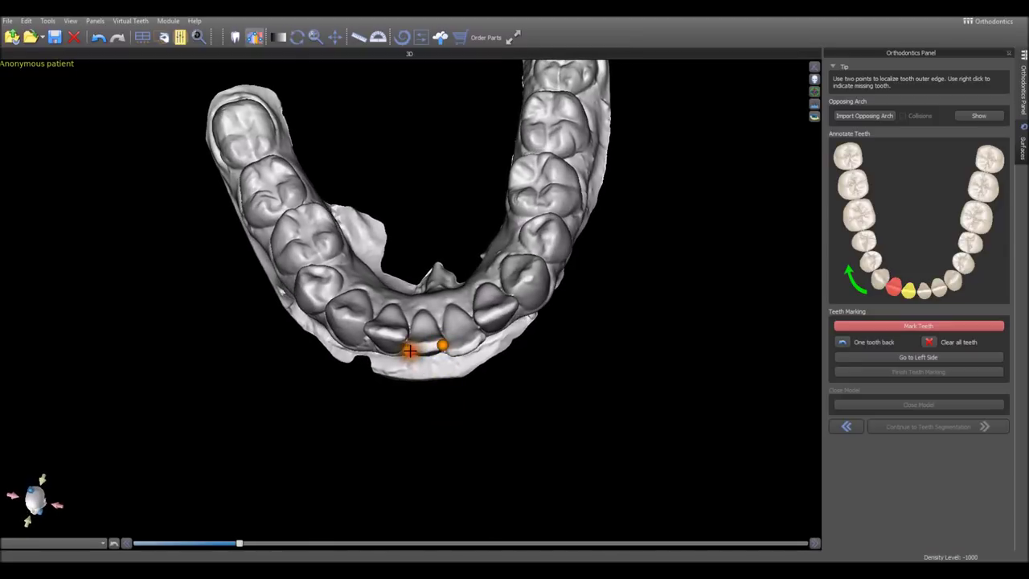
click(366, 330)
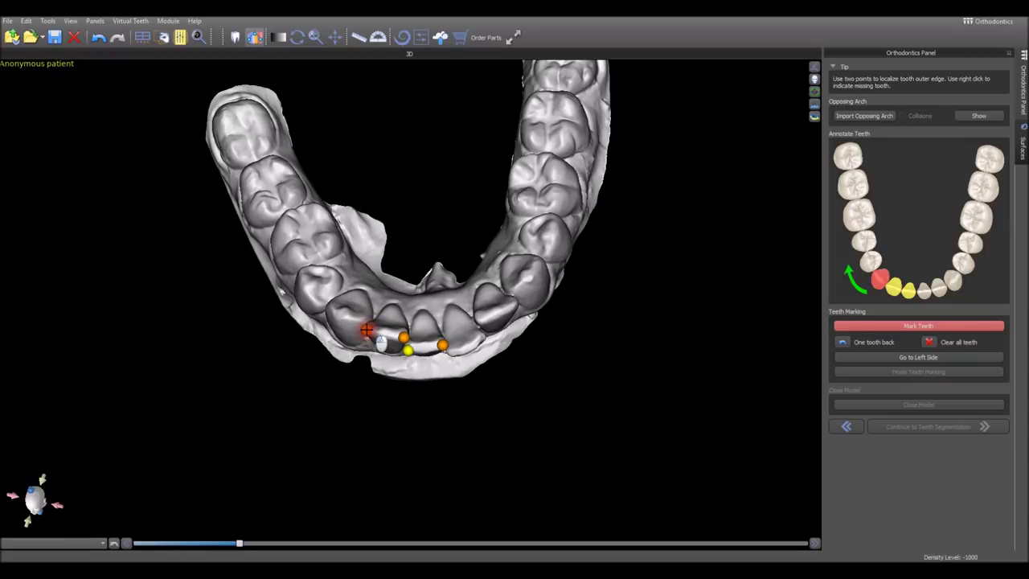
click(325, 305)
click(317, 308)
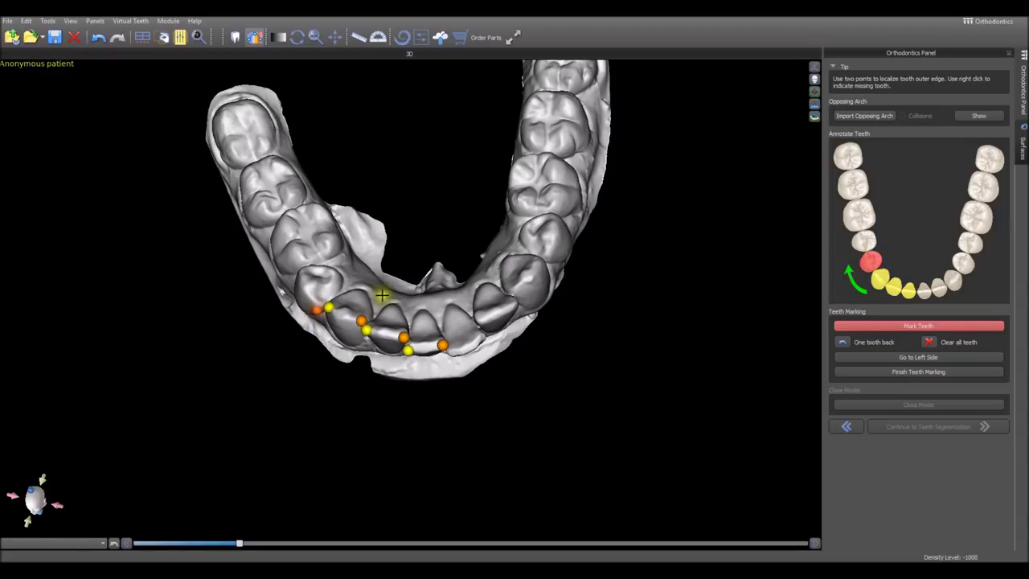
click(300, 270)
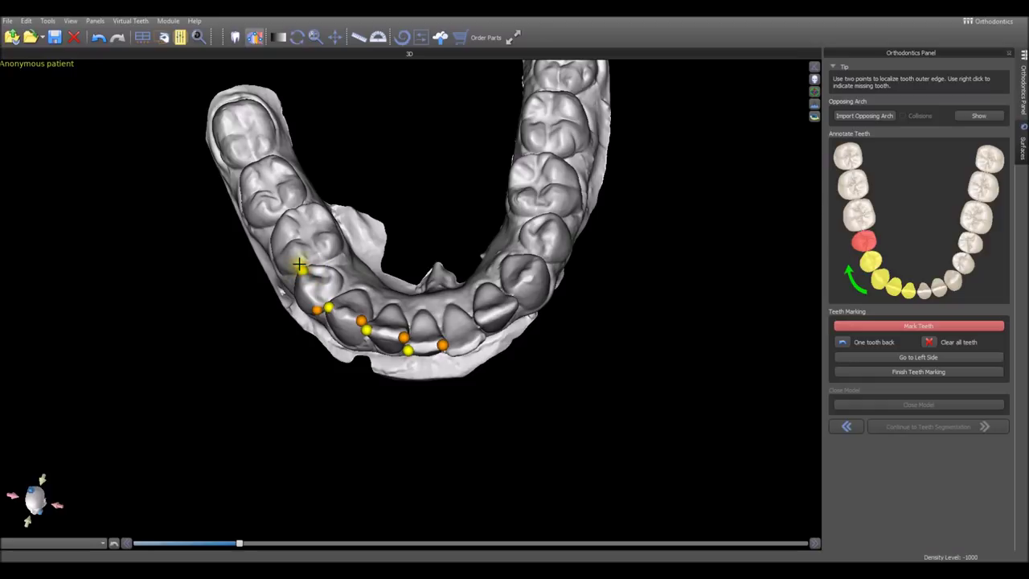
click(283, 217)
click(270, 218)
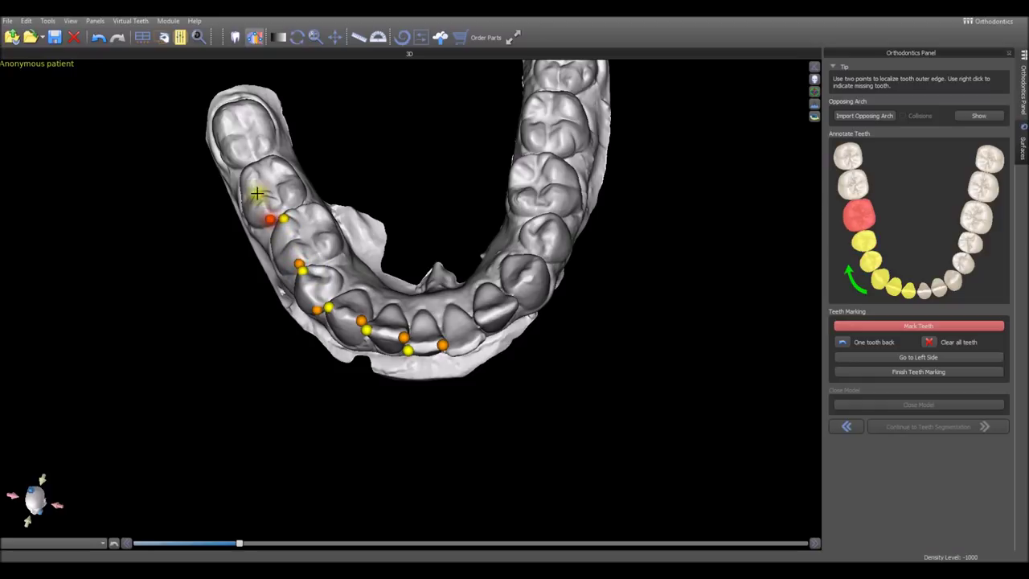
click(249, 170)
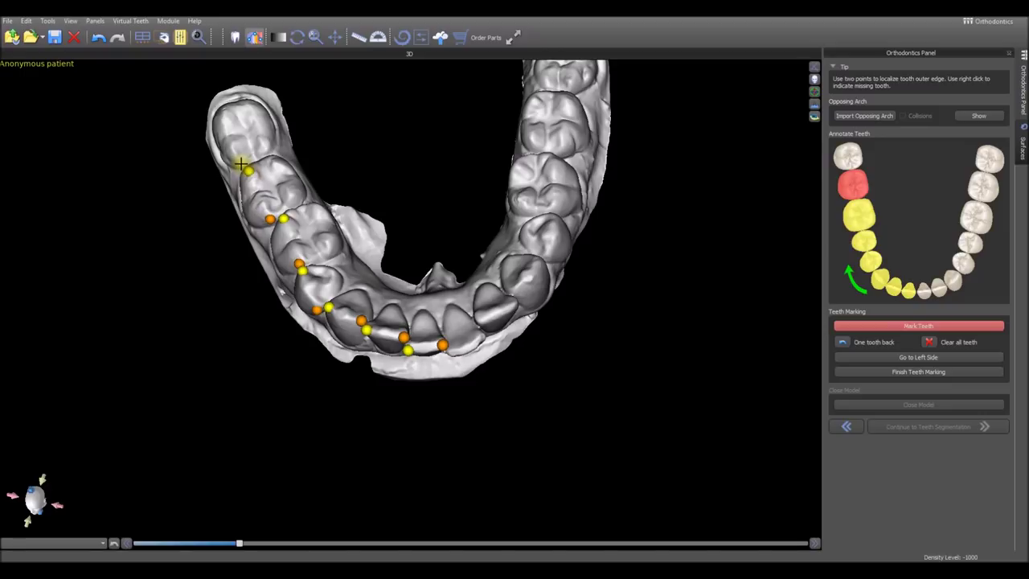
click(237, 161)
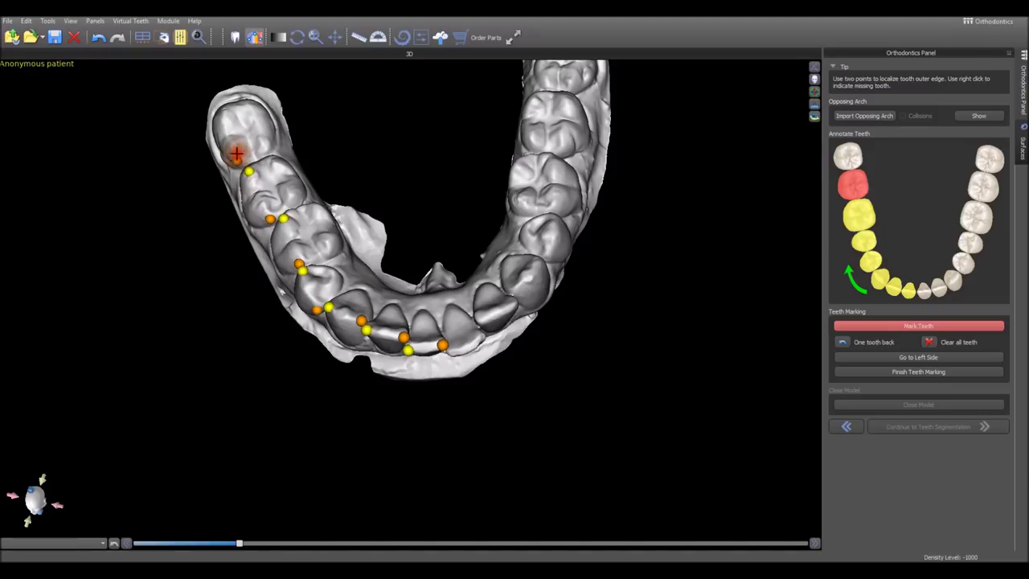
click(221, 115)
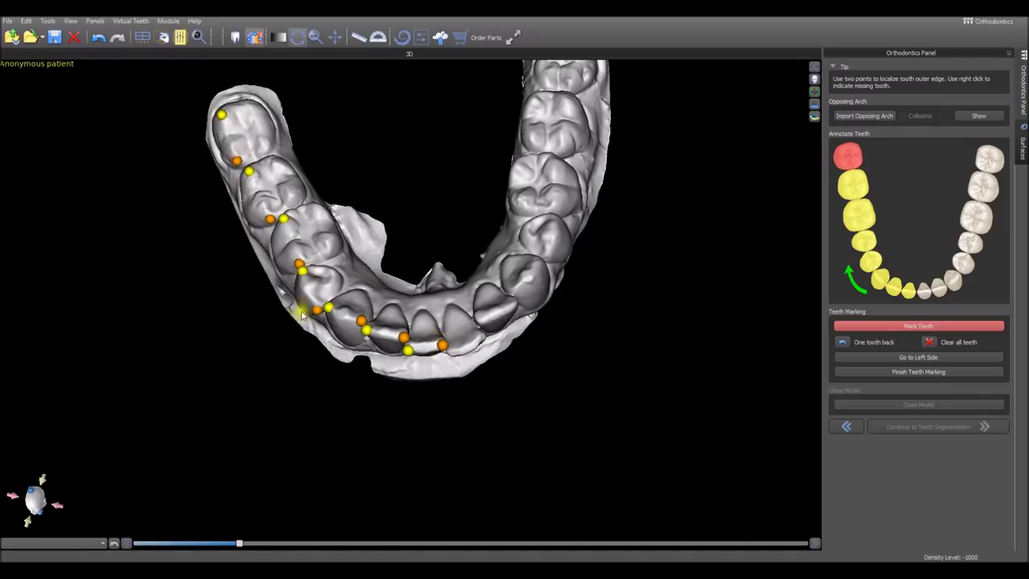
Step: Mark the outer edge points of the lower left teeth from central incisor to second molar, and finish teeth marking
click(930, 364)
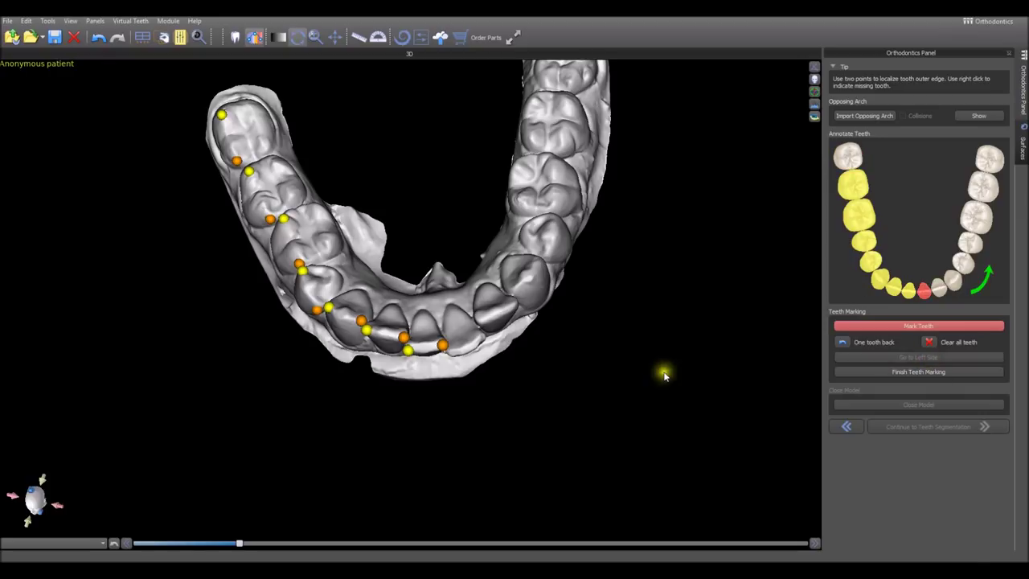
click(447, 353)
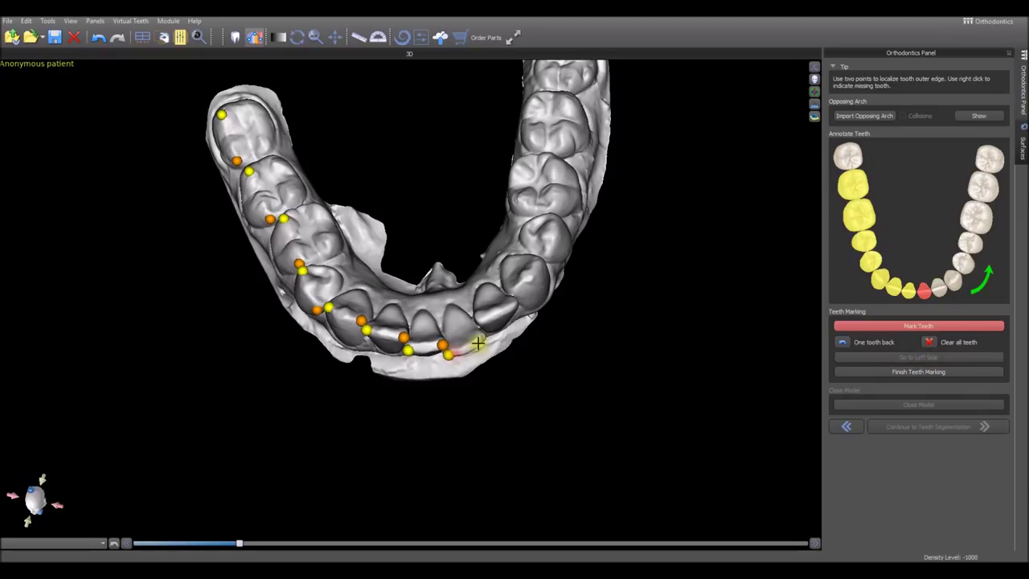
click(479, 337)
click(479, 321)
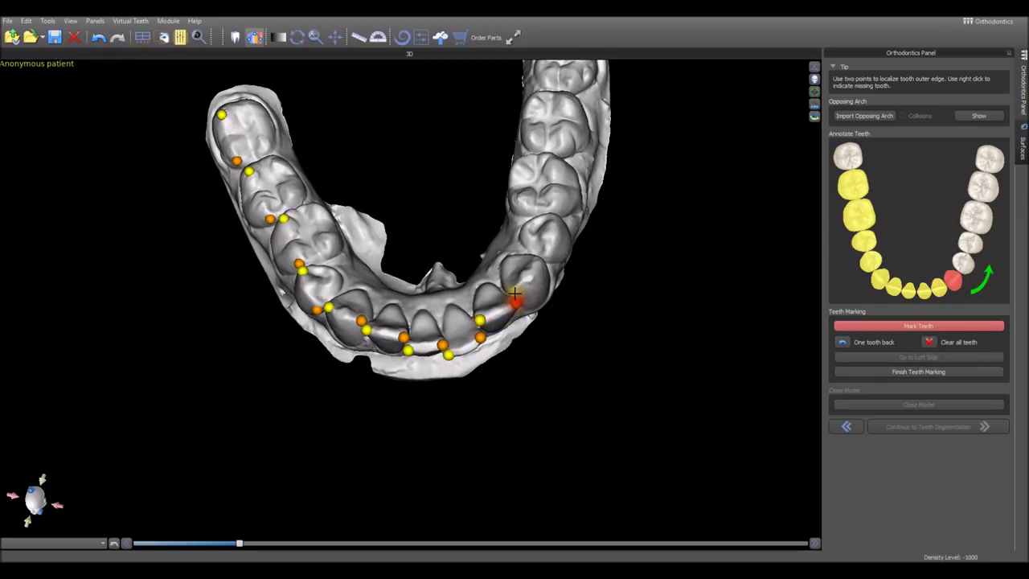
click(536, 267)
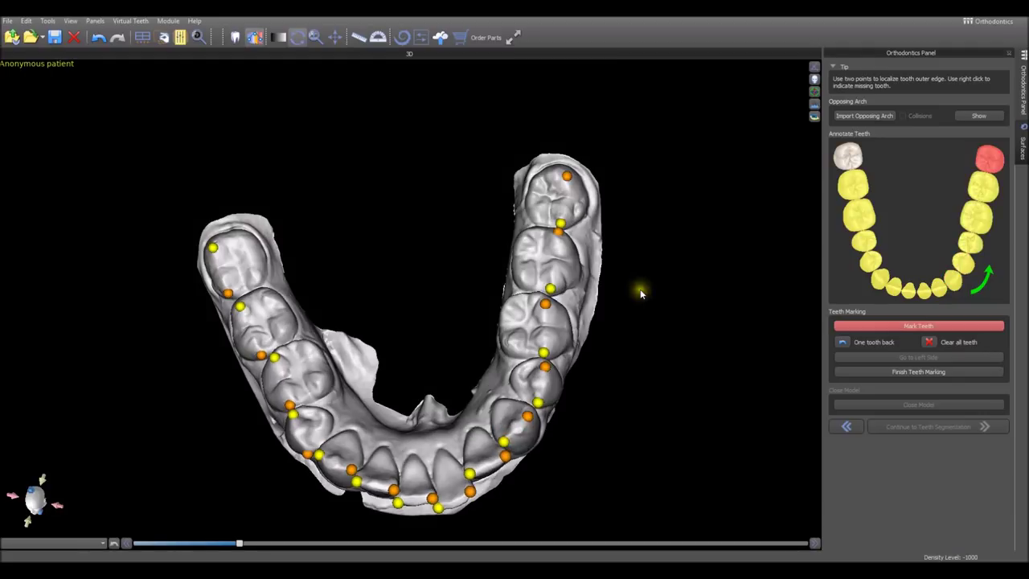
right_drag(640, 294, 632, 324)
click(881, 372)
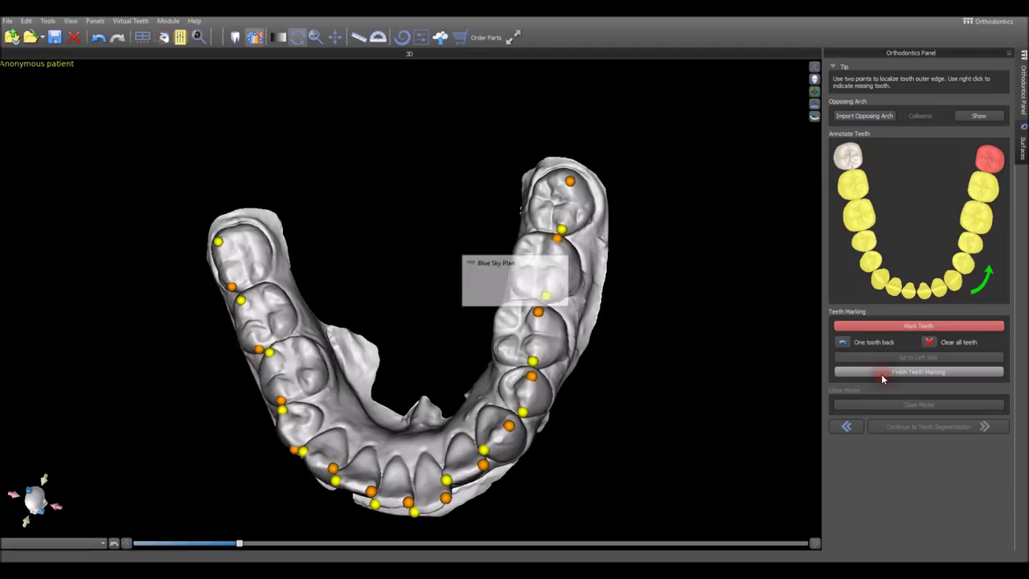
Step: Close the lower arch model and continue to teeth segmentation
right_drag(675, 420, 622, 339)
click(919, 397)
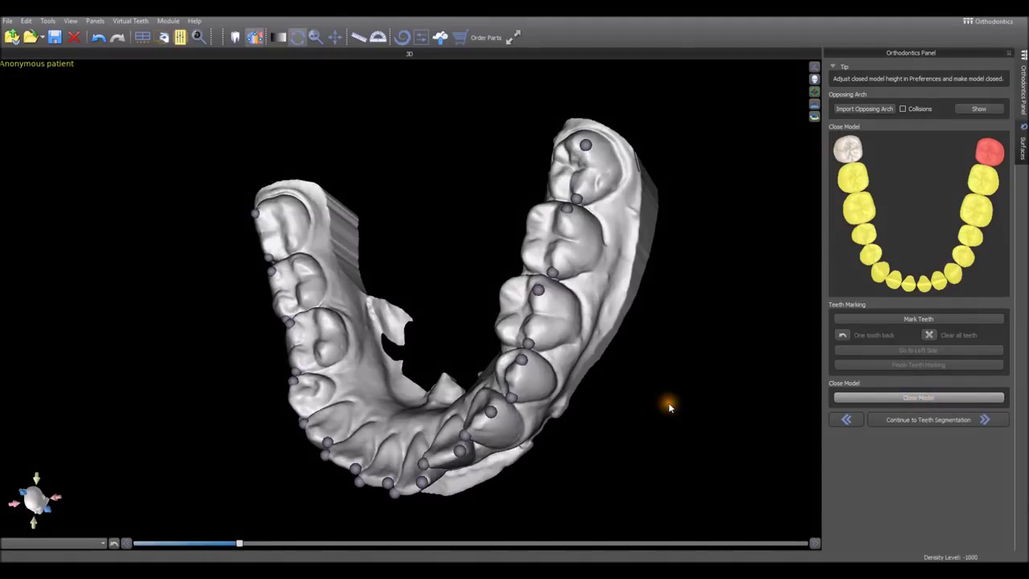
right_drag(666, 407, 696, 475)
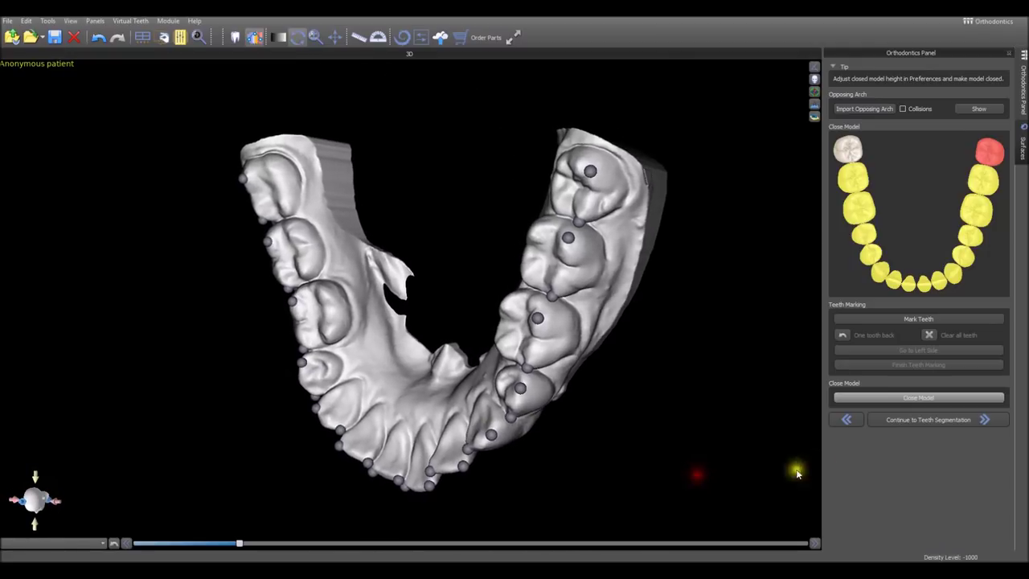
click(928, 421)
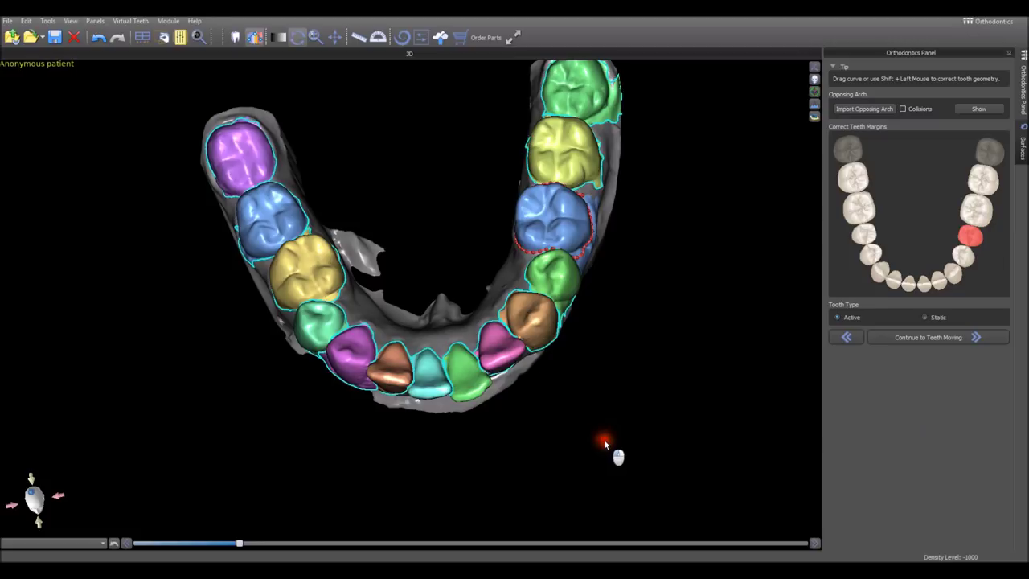
Step: Correct the margin curve of the lower left lateral incisor along its front gum line
right_drag(603, 439, 458, 251)
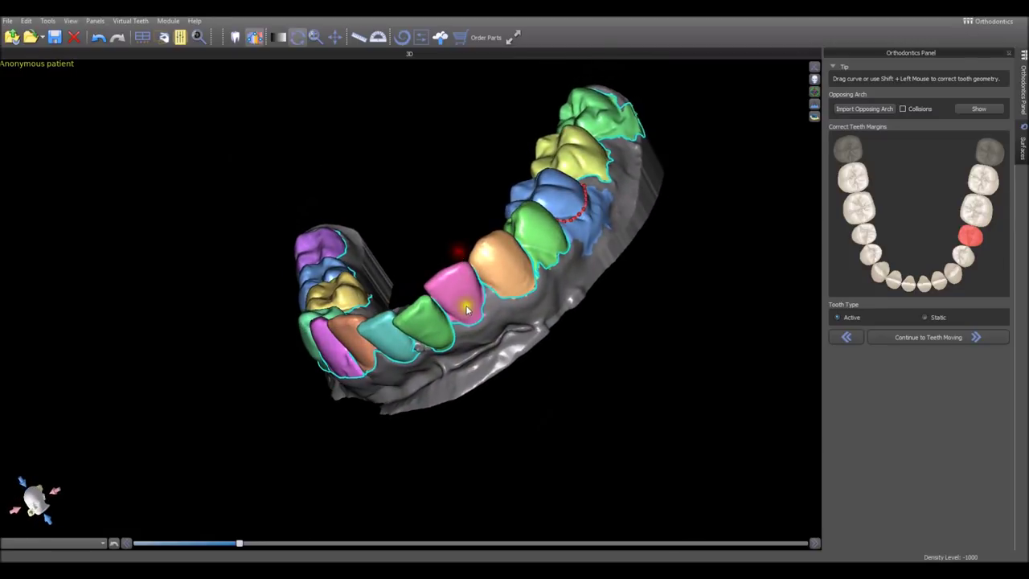
click(456, 298)
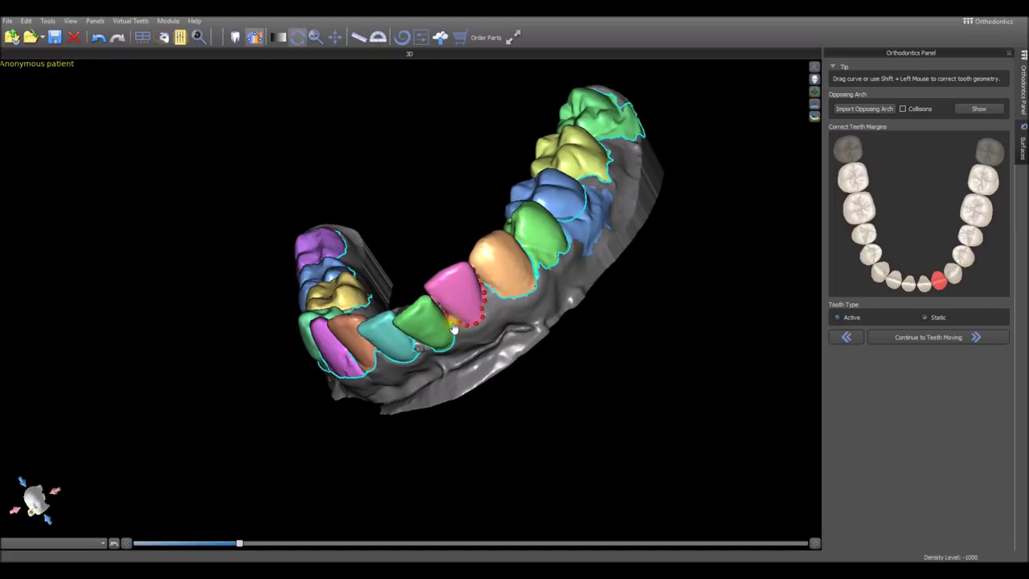
click(451, 328)
drag(454, 324, 473, 314)
Step: Redraw the outer margin curves of the lower right canine and first premolar closer to their crowns
mouse_move(450, 365)
right_down()
mouse_move(494, 309)
mouse_move(452, 368)
mouse_move(438, 366)
right_up()
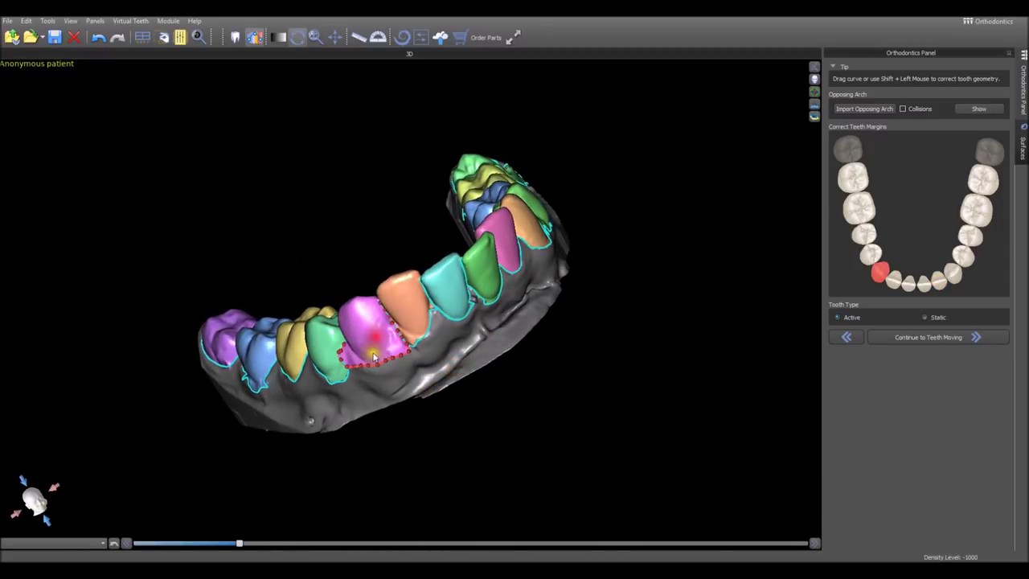
mouse_move(372, 356)
right_down()
mouse_move(356, 413)
mouse_move(391, 395)
mouse_move(362, 340)
right_up()
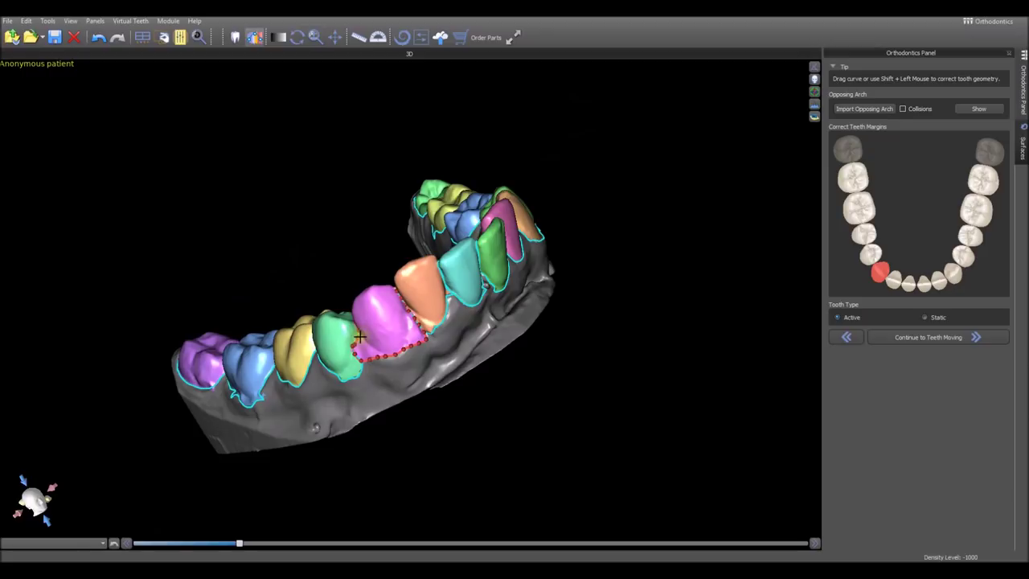
drag(359, 338, 404, 306)
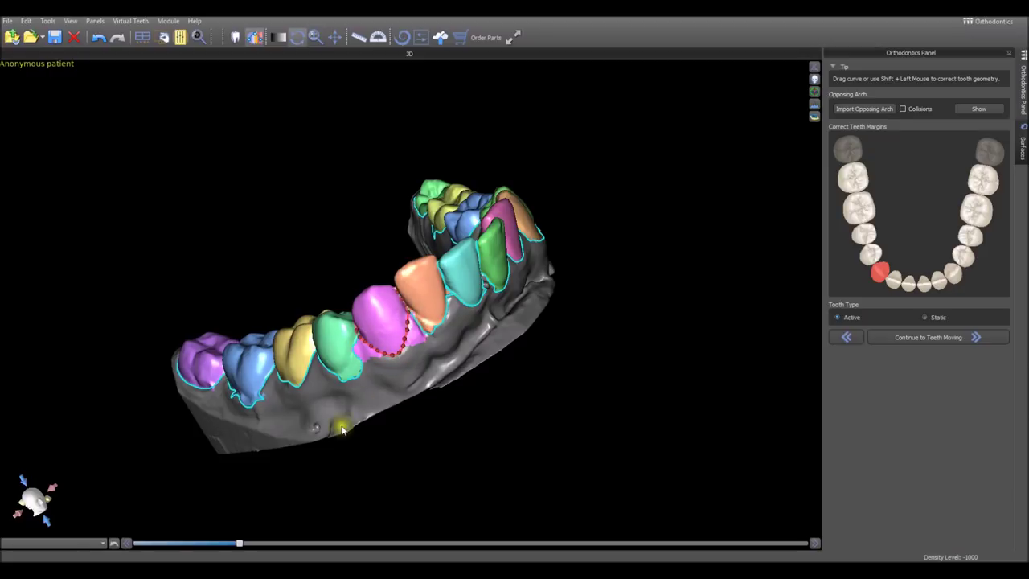
right_drag(341, 430, 394, 421)
click(354, 363)
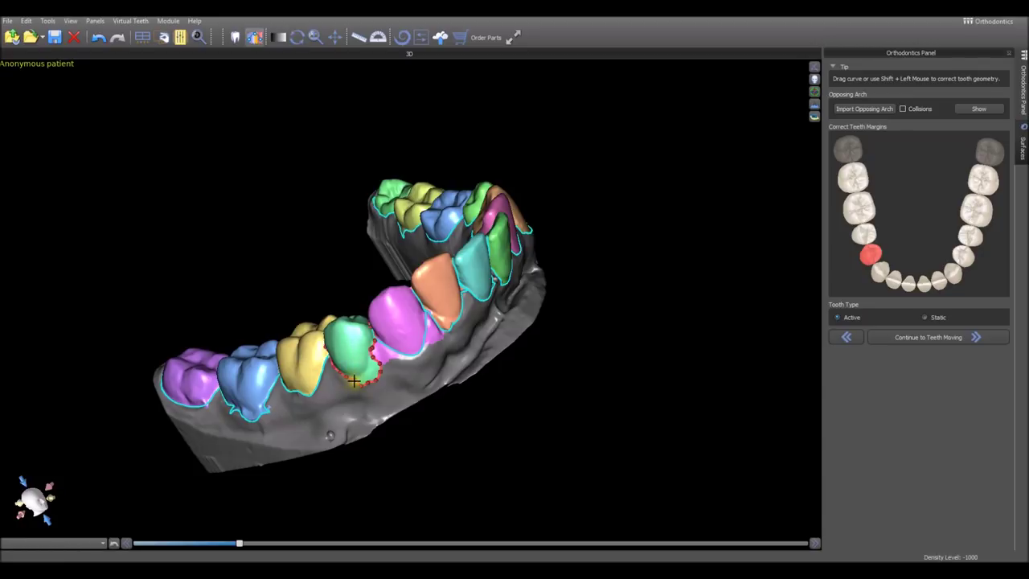
drag(353, 381, 371, 360)
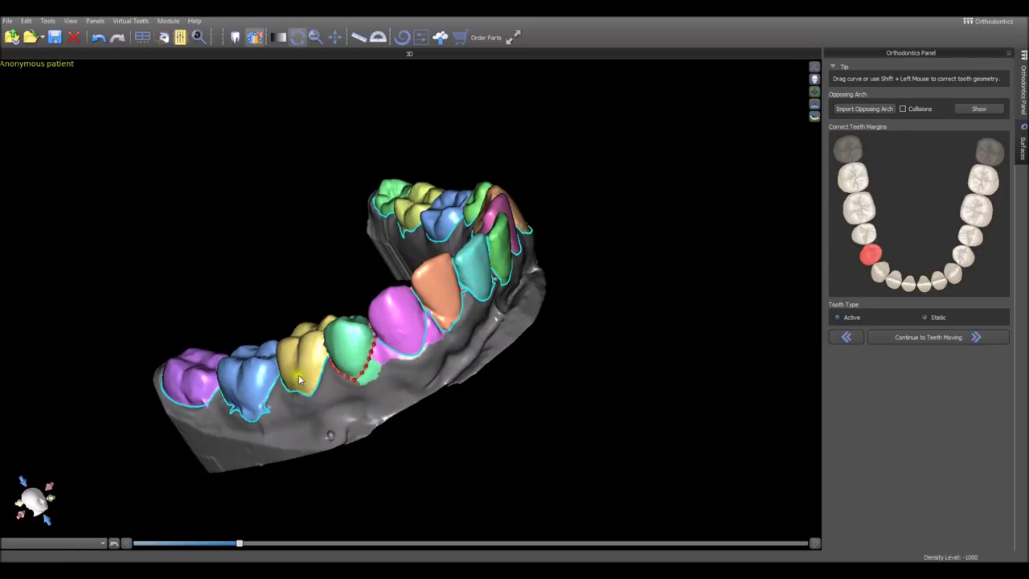
Step: Deactivate the lower molars, premolars and canines on both sides, keeping only the four incisors movable, and continue to teeth moving
click(245, 402)
right_drag(245, 402, 463, 490)
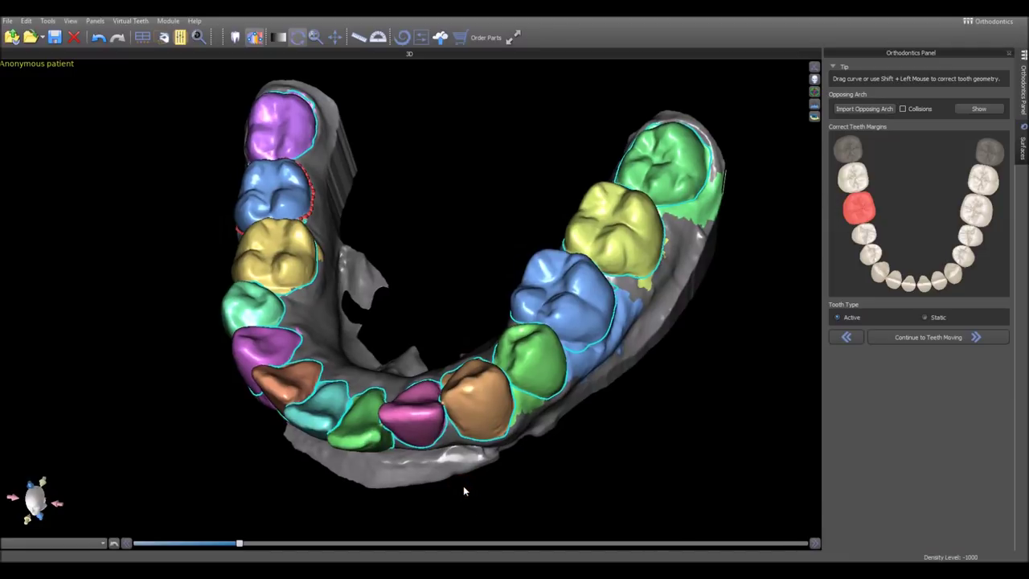
click(651, 170)
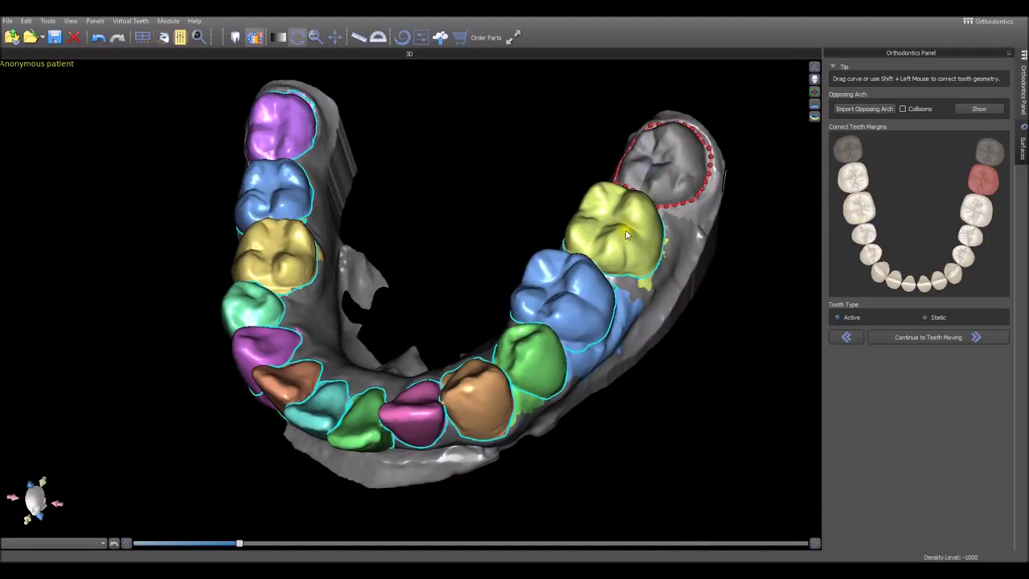
click(620, 229)
click(563, 329)
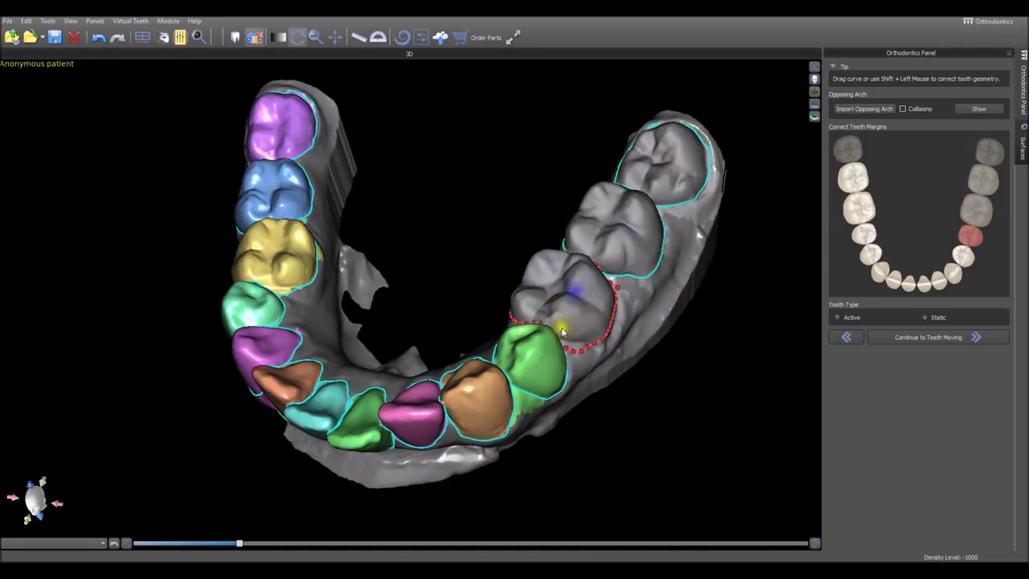
click(529, 360)
click(284, 137)
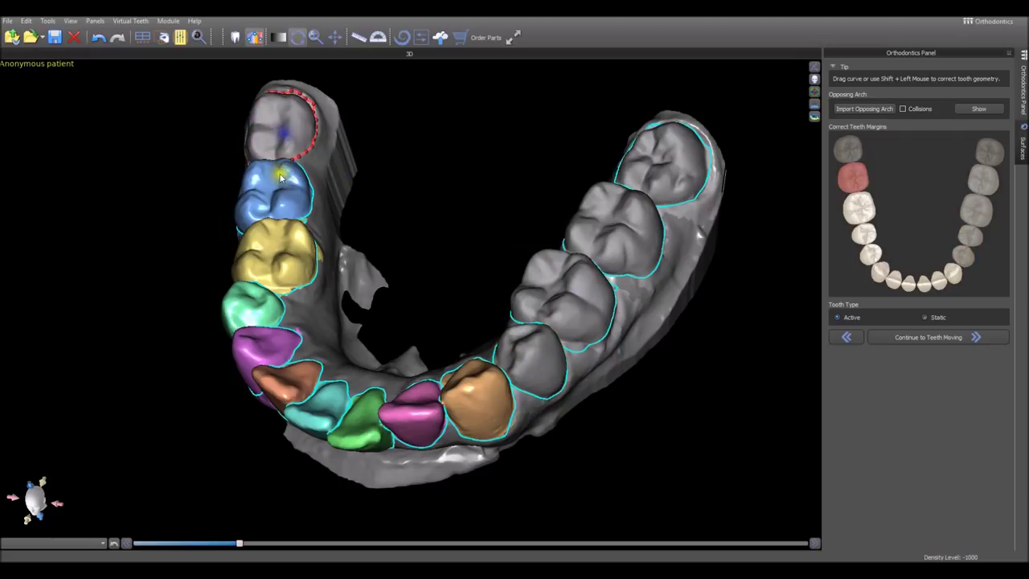
click(275, 189)
click(276, 239)
drag(275, 239, 626, 391)
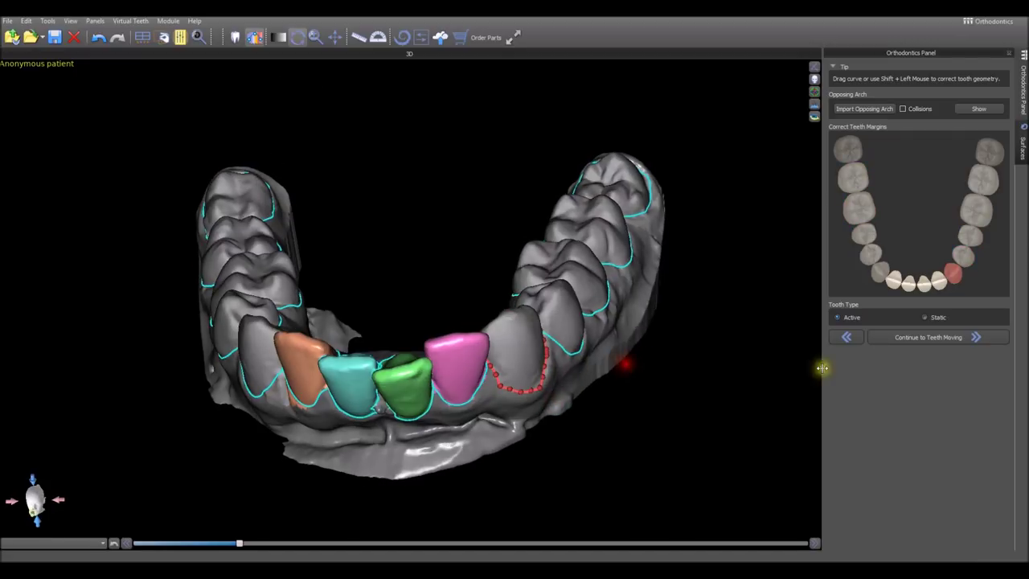
click(894, 337)
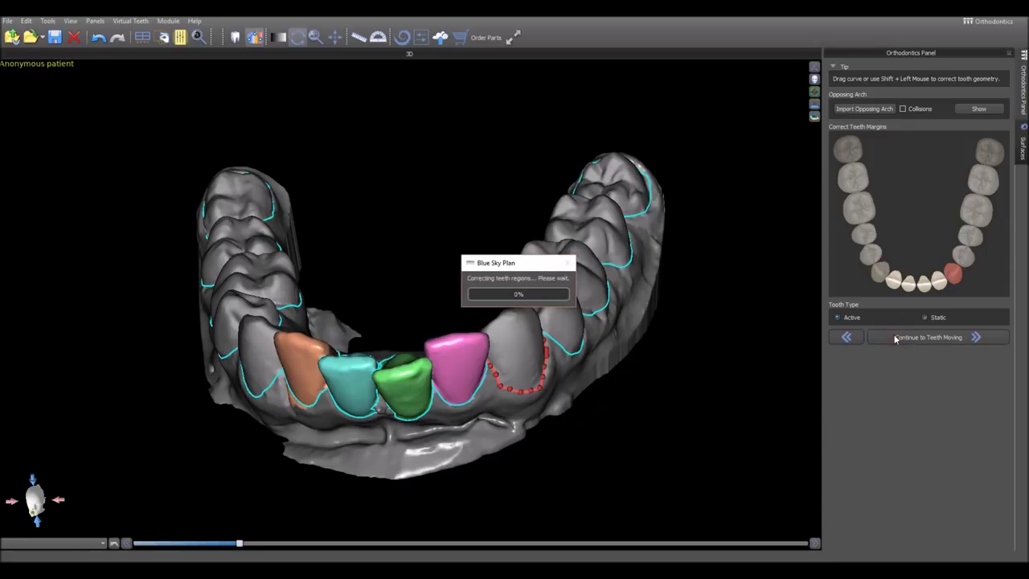
Step: Snap all movable teeth to the arch curve
drag(584, 477, 541, 481)
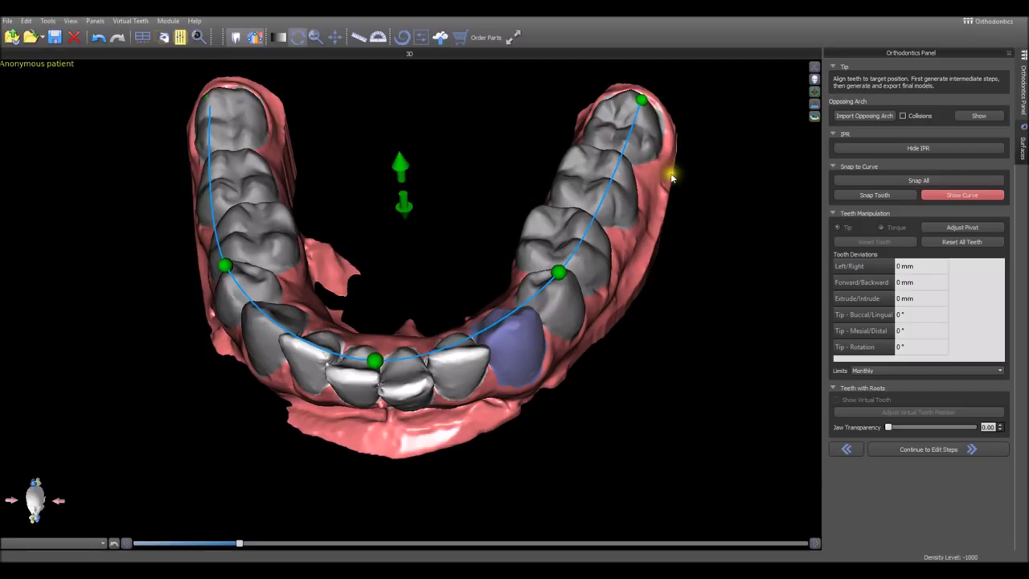
drag(700, 287, 688, 391)
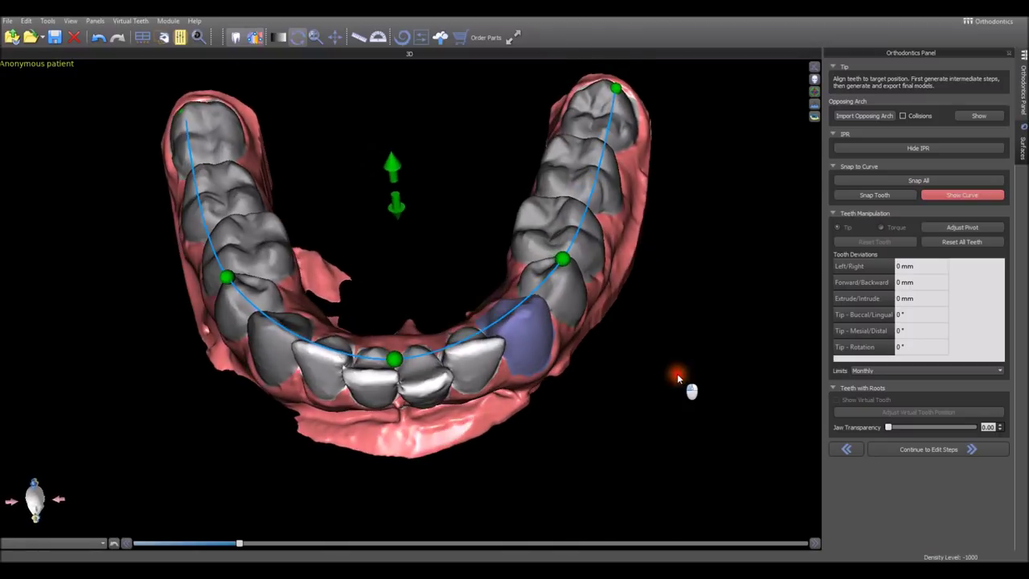
click(871, 181)
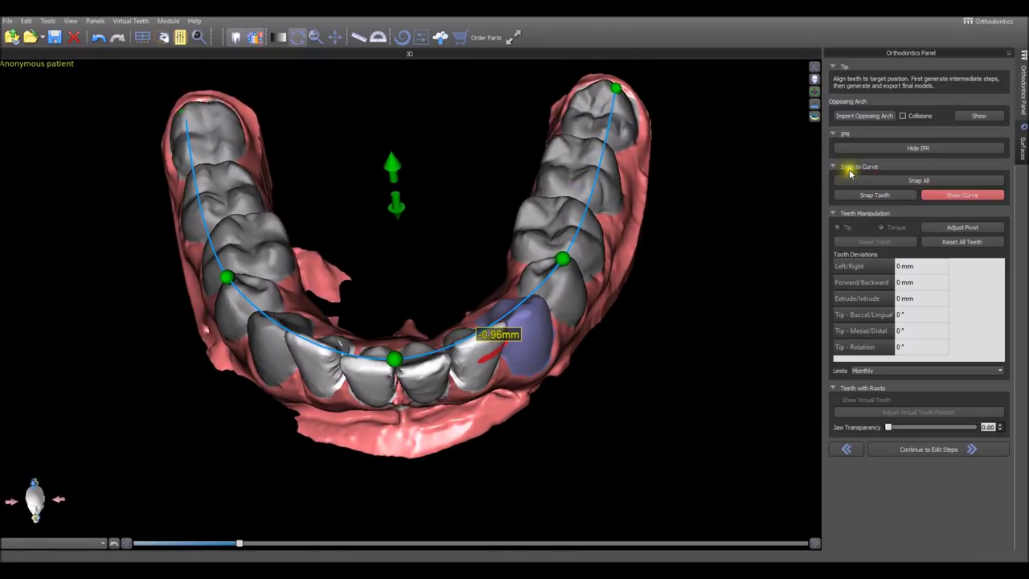
Step: Move the arch curve's two premolar control points slightly inward and its front point slightly back, and snap all teeth to it
drag(438, 486, 403, 520)
drag(362, 472, 297, 369)
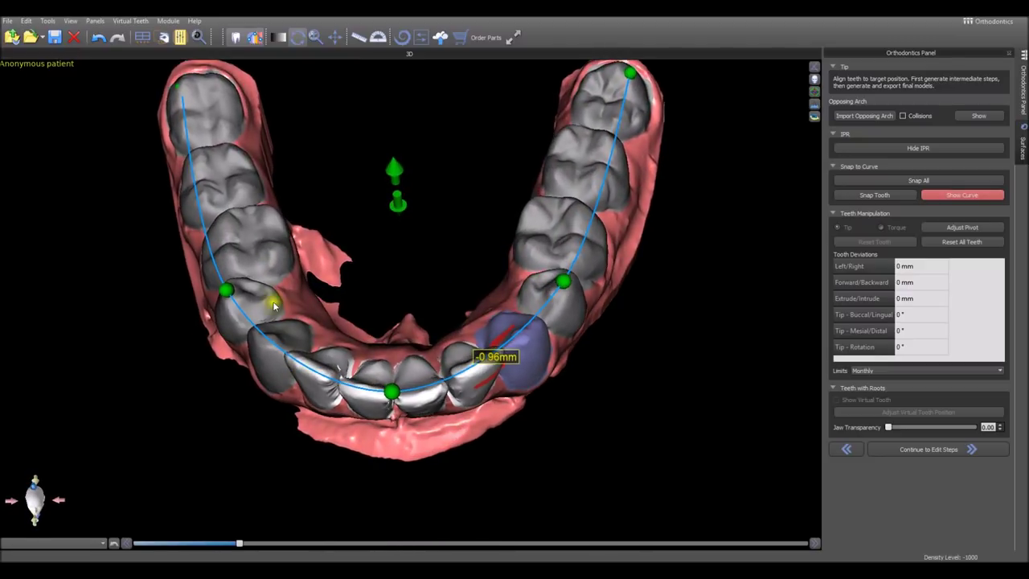
drag(227, 295, 235, 299)
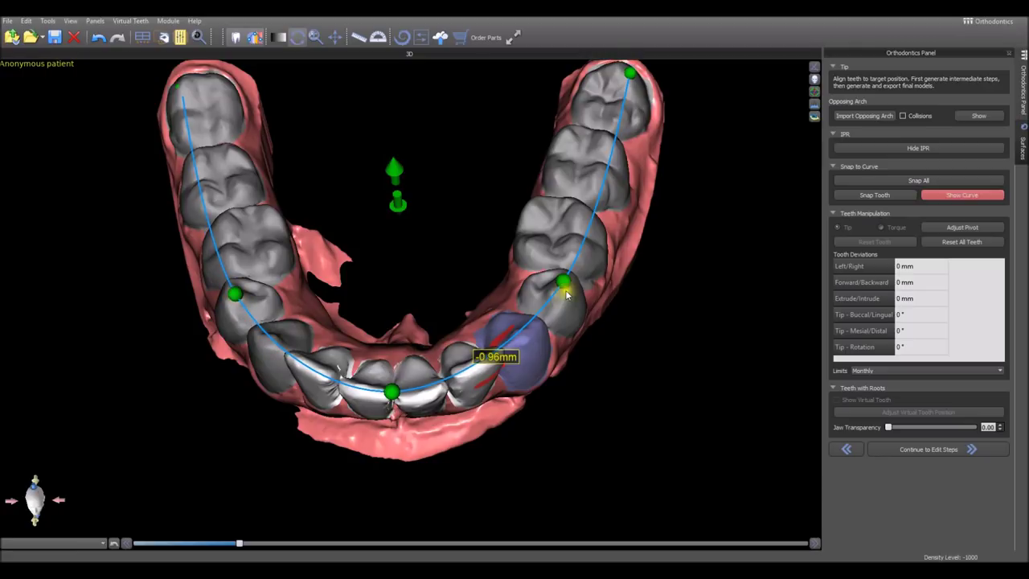
drag(563, 280, 560, 278)
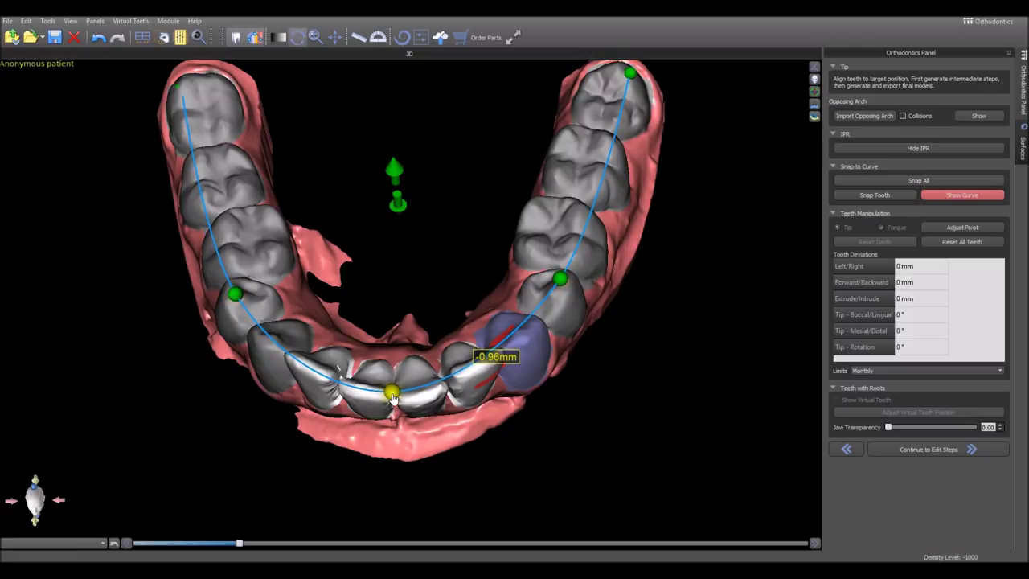
drag(393, 396, 393, 389)
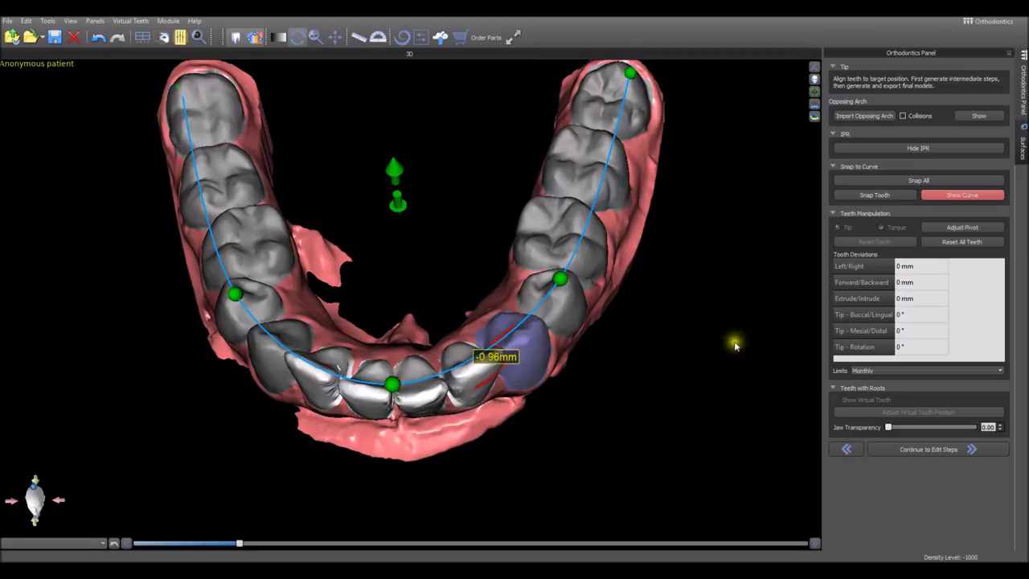
click(920, 181)
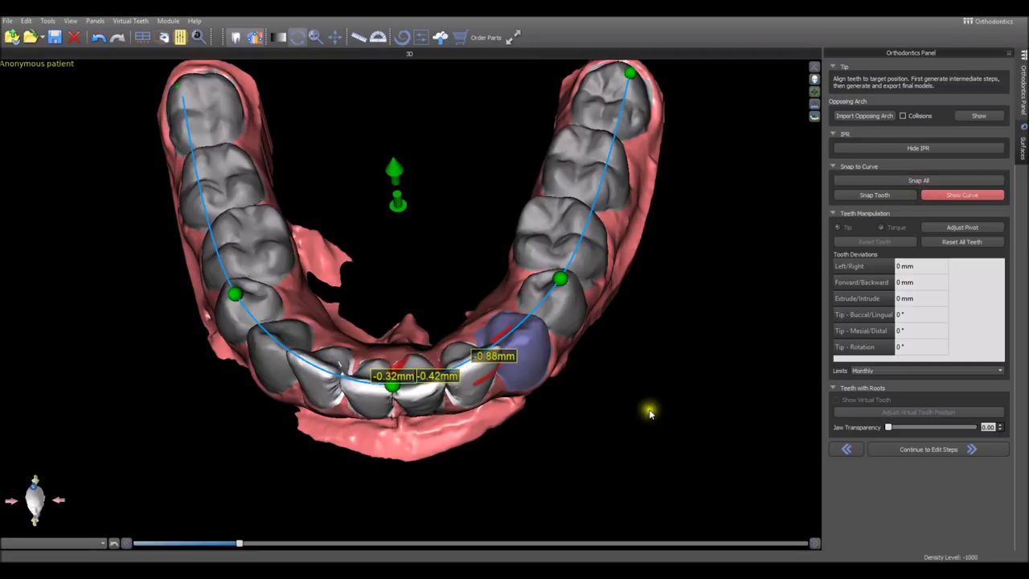
Step: Examine the IPR overlaps between the incisors from the front, toggling the IPR display off and on again
right_drag(569, 464, 531, 376)
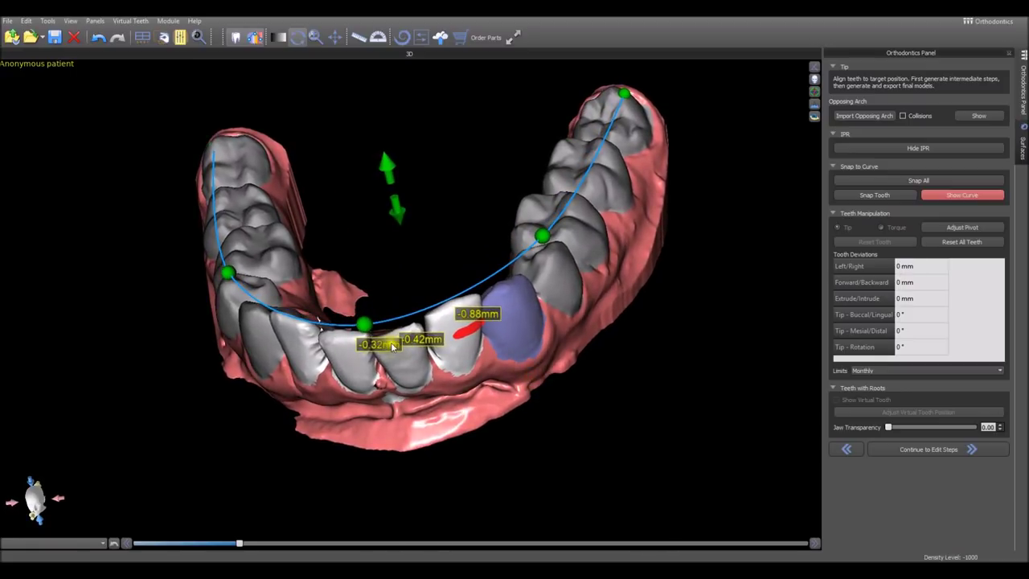
right_drag(501, 426, 459, 383)
click(903, 152)
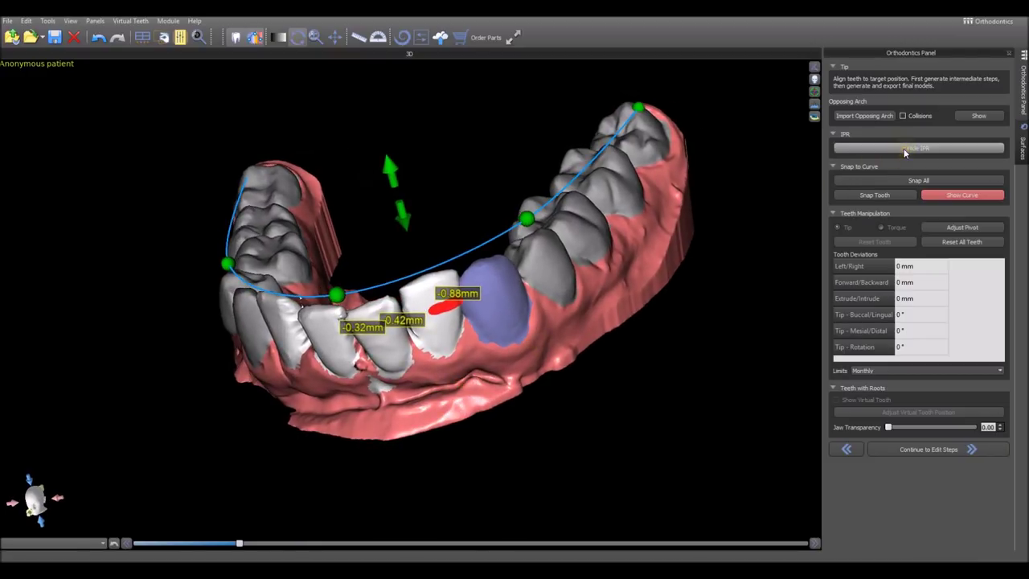
click(903, 149)
right_drag(439, 443, 534, 450)
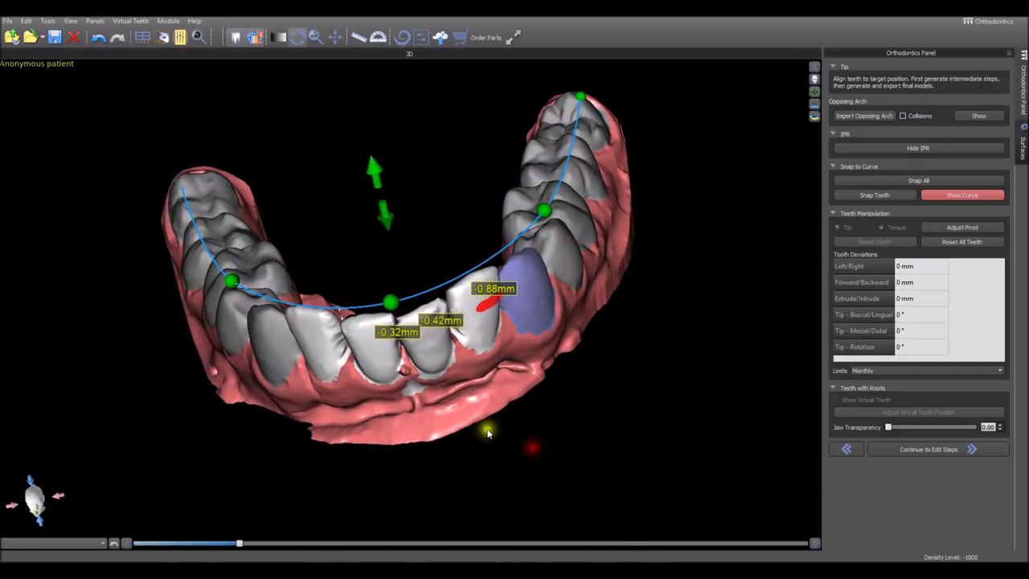
Step: Adjust the lower left central incisor to about -8.4° rotation and -1.9° mesial/distal tip, and shift it about -0.4 mm forward/backward
click(428, 348)
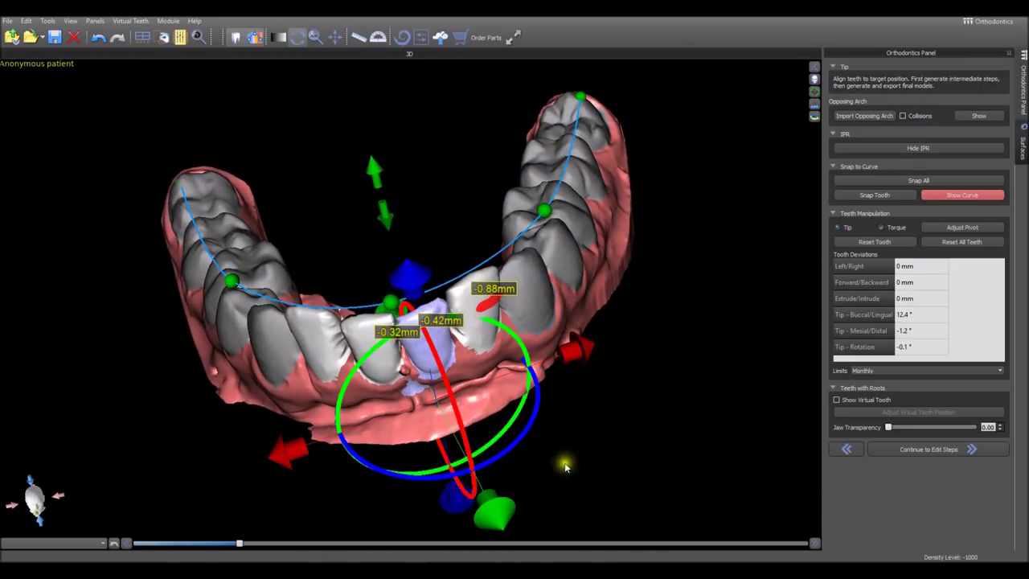
right_drag(562, 464, 487, 442)
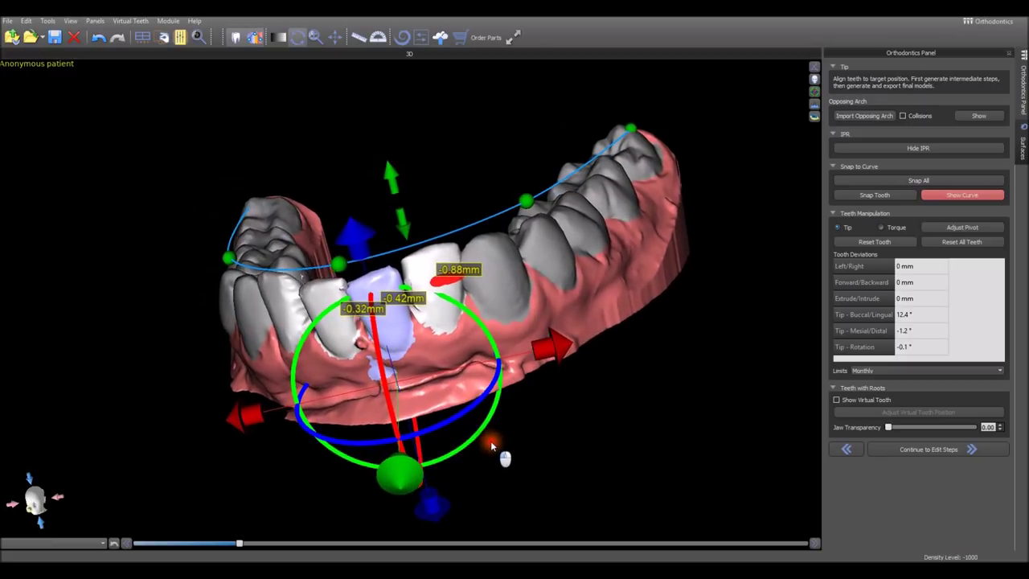
drag(488, 393, 488, 404)
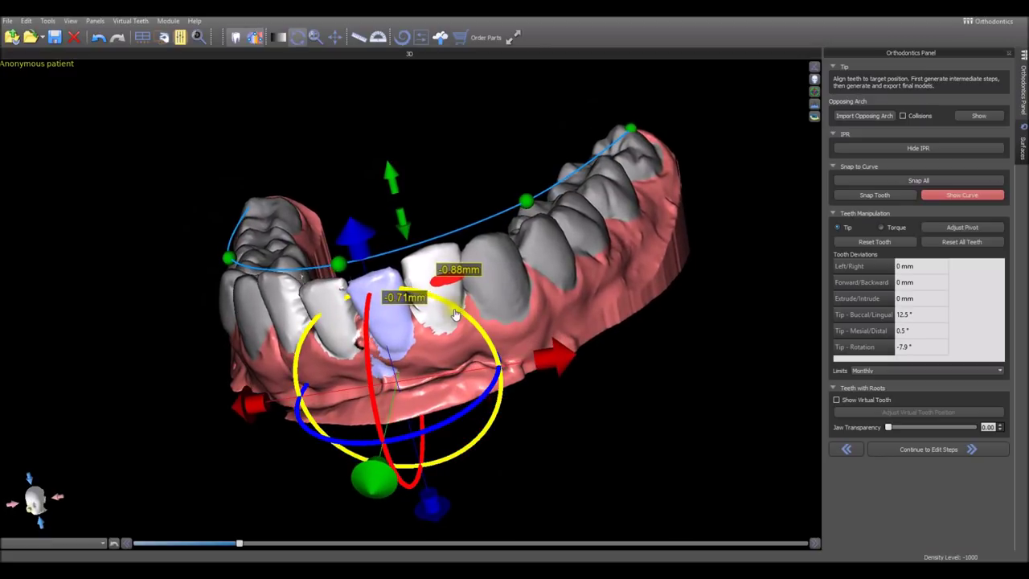
drag(454, 313, 453, 323)
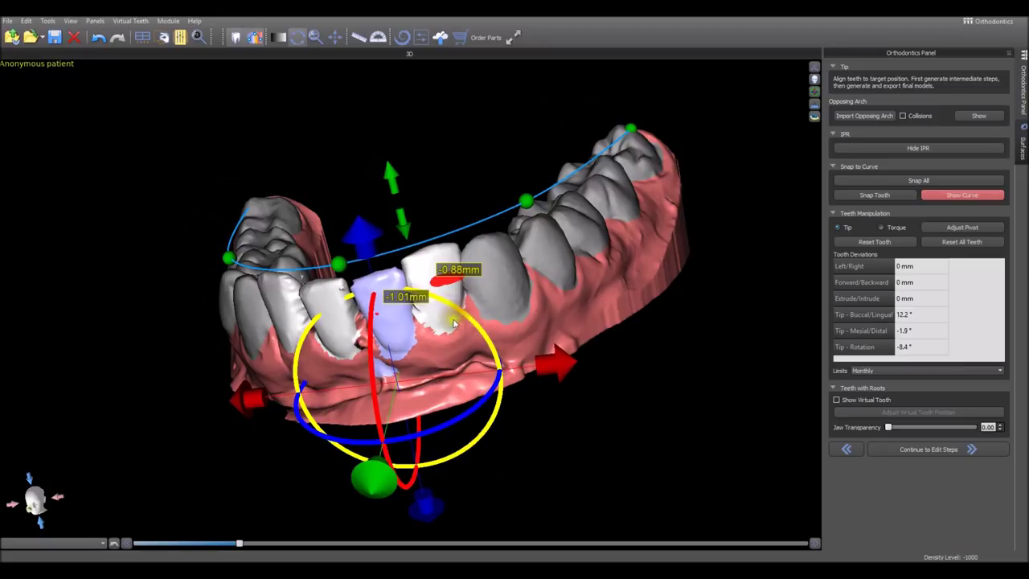
drag(370, 474, 378, 482)
Step: Examine the adjusted lower left central incisor against the arch curve and its neighbours, and review its tooth deviations
right_drag(377, 483, 560, 441)
right_drag(550, 480, 600, 475)
click(518, 354)
right_drag(489, 475, 516, 500)
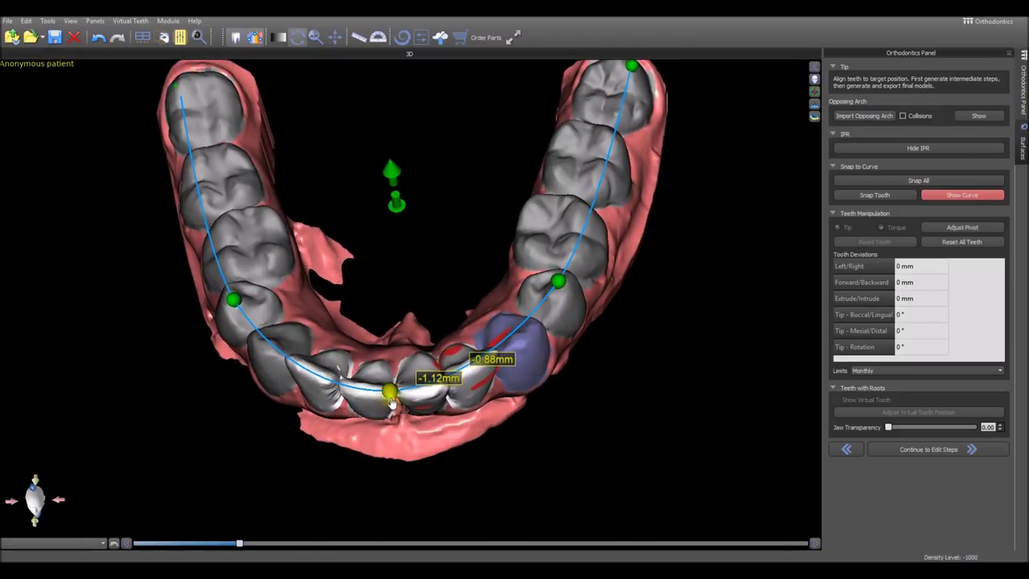
click(421, 401)
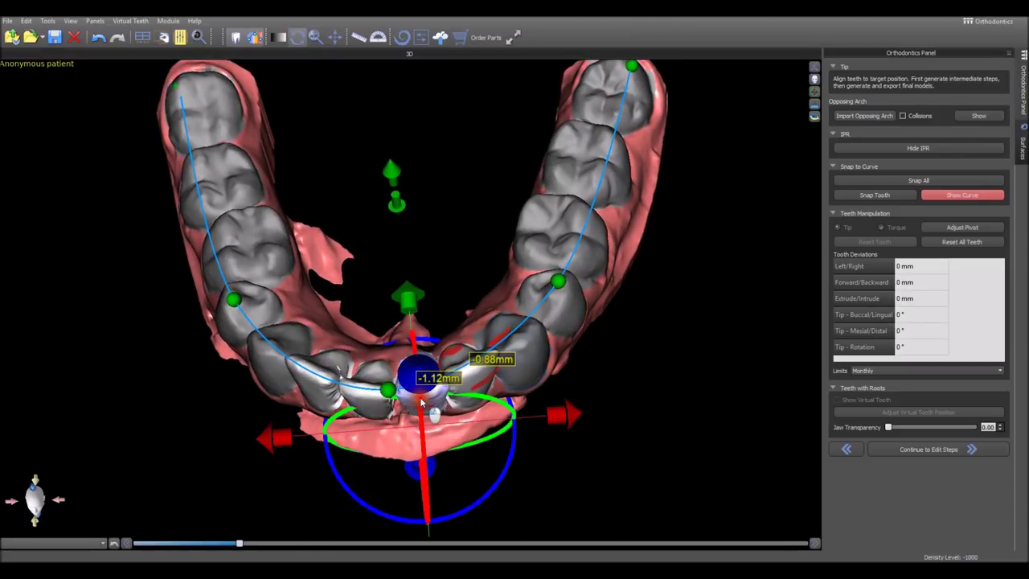
right_drag(728, 406, 592, 413)
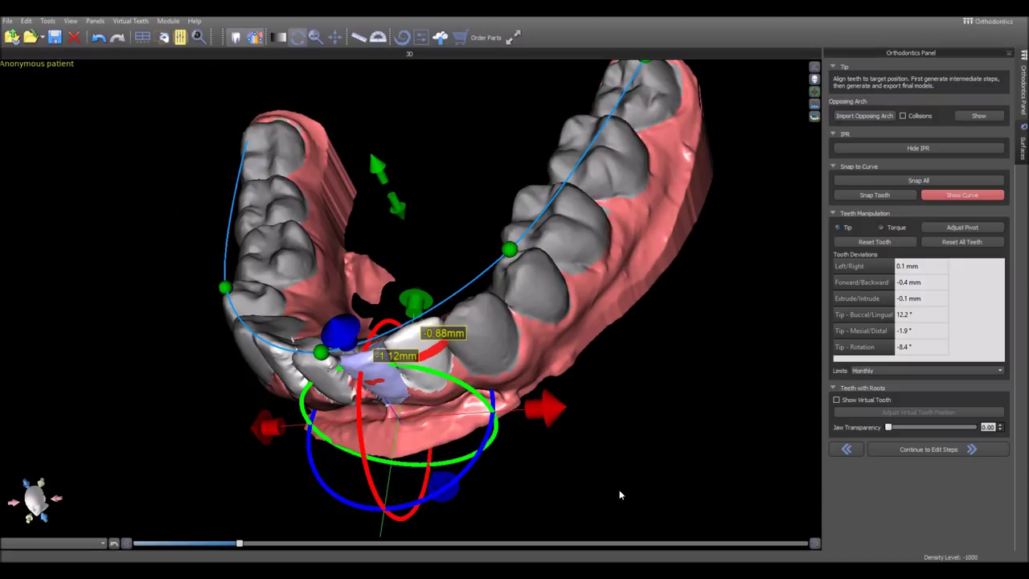
right_drag(620, 474, 618, 429)
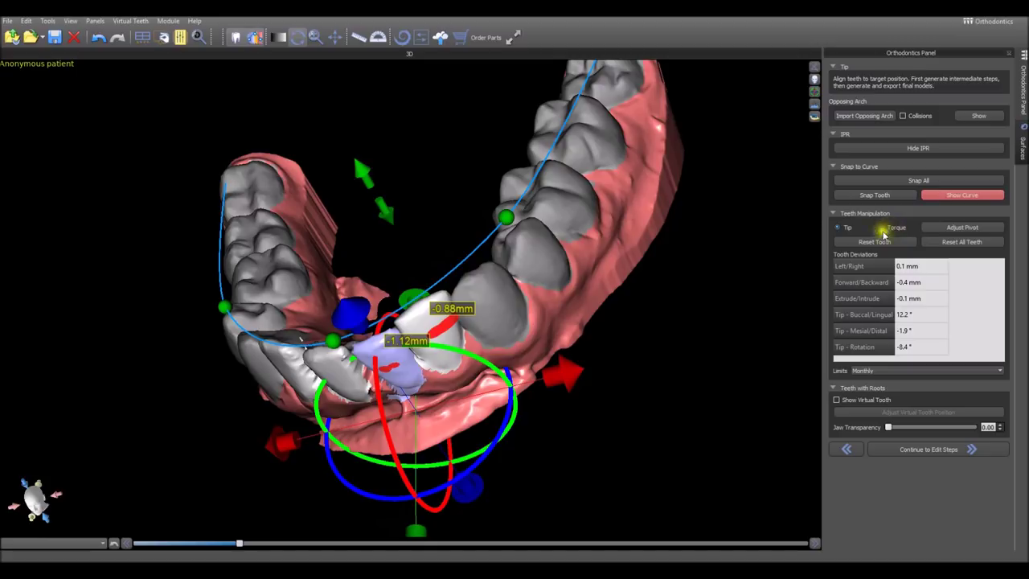
right_drag(638, 443, 115, 447)
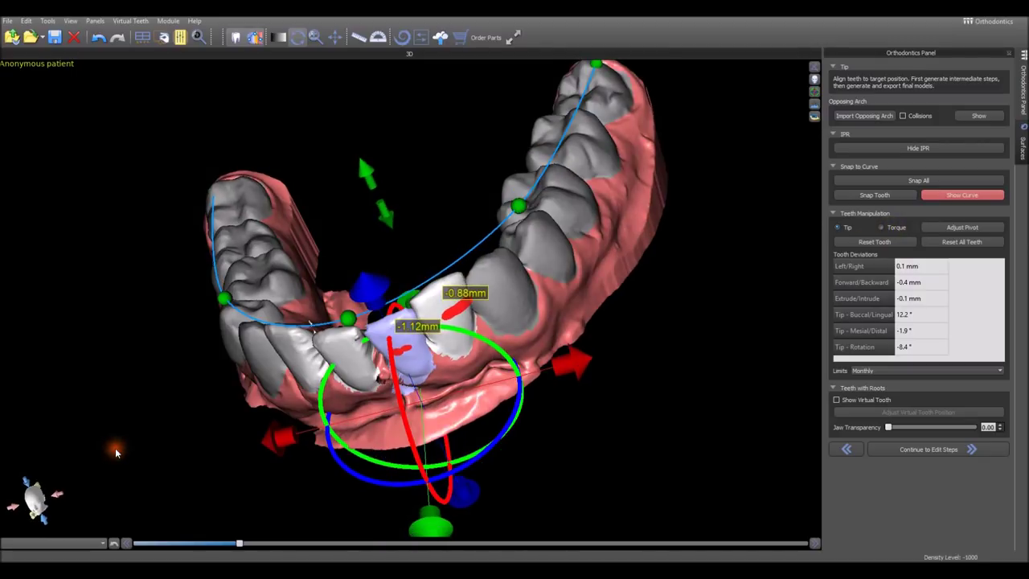
right_drag(616, 443, 560, 456)
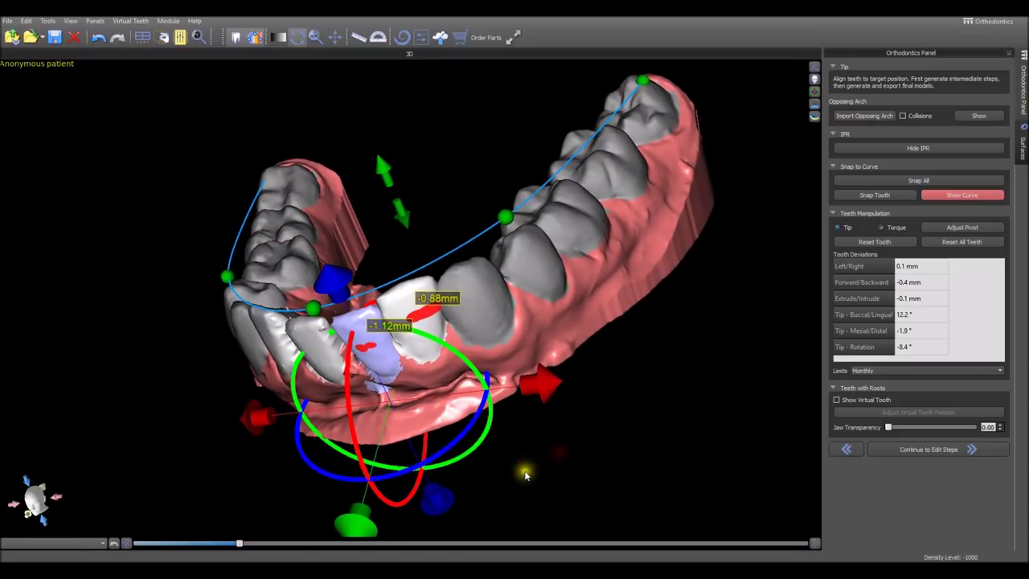
right_drag(501, 479, 576, 488)
Step: Set the tooth movement limits to Biweekly
click(895, 370)
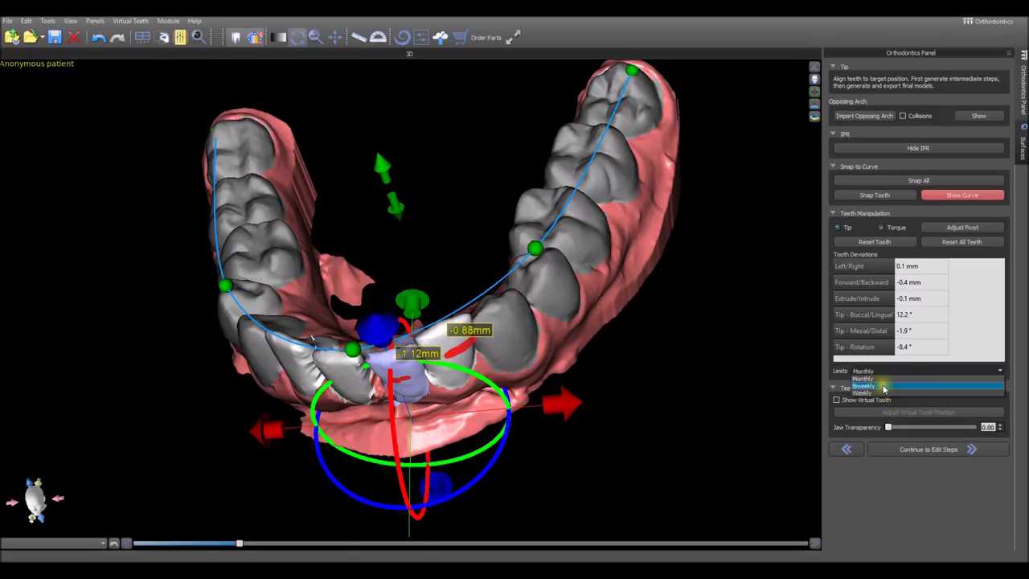
click(883, 386)
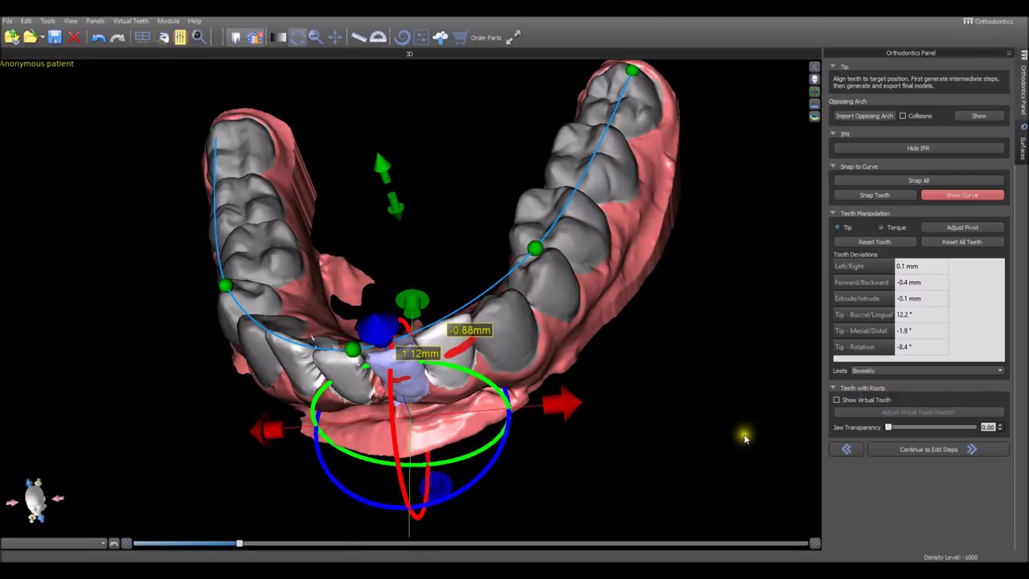
right_drag(745, 440, 482, 401)
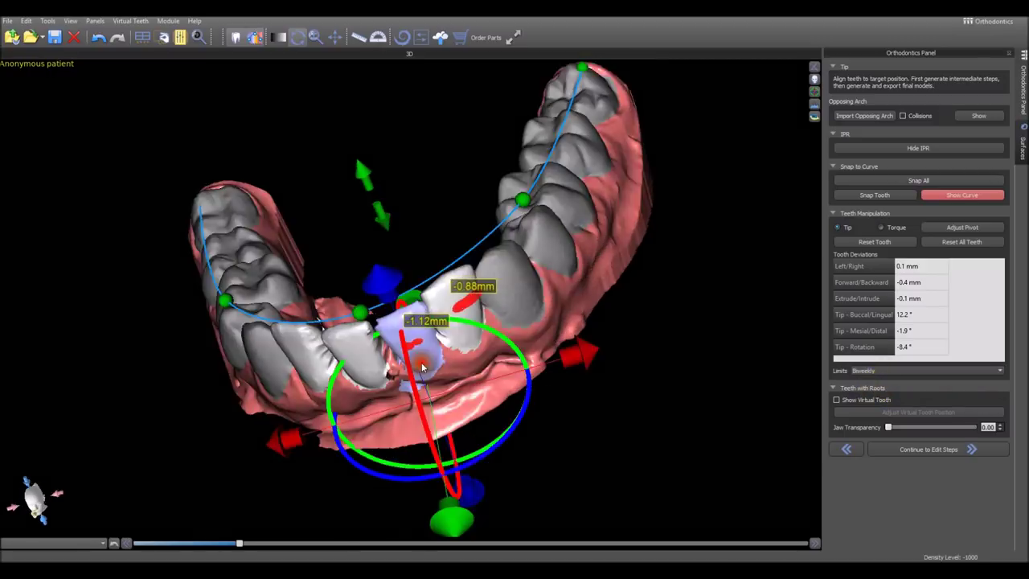
right_drag(584, 447, 556, 448)
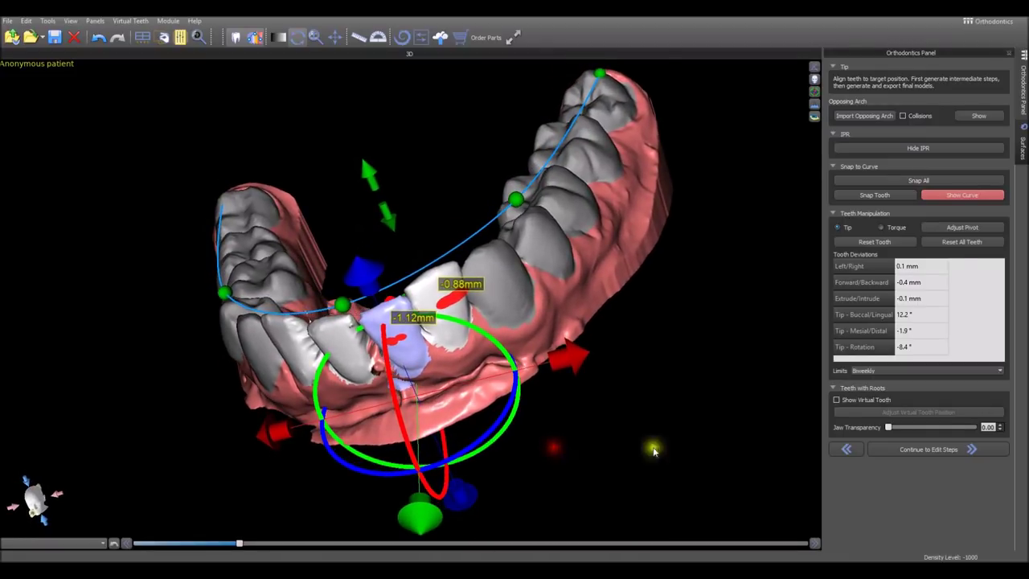
Step: Show the lower left central incisor's virtual tooth, adjust its root position to fit the crown, and set the jaw transparency to 0.10
click(836, 400)
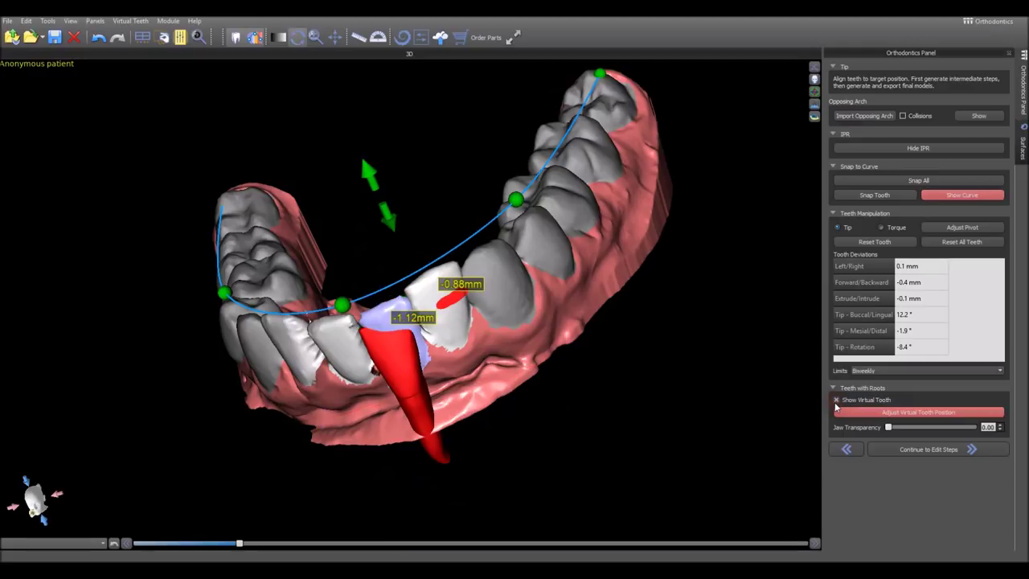
click(413, 406)
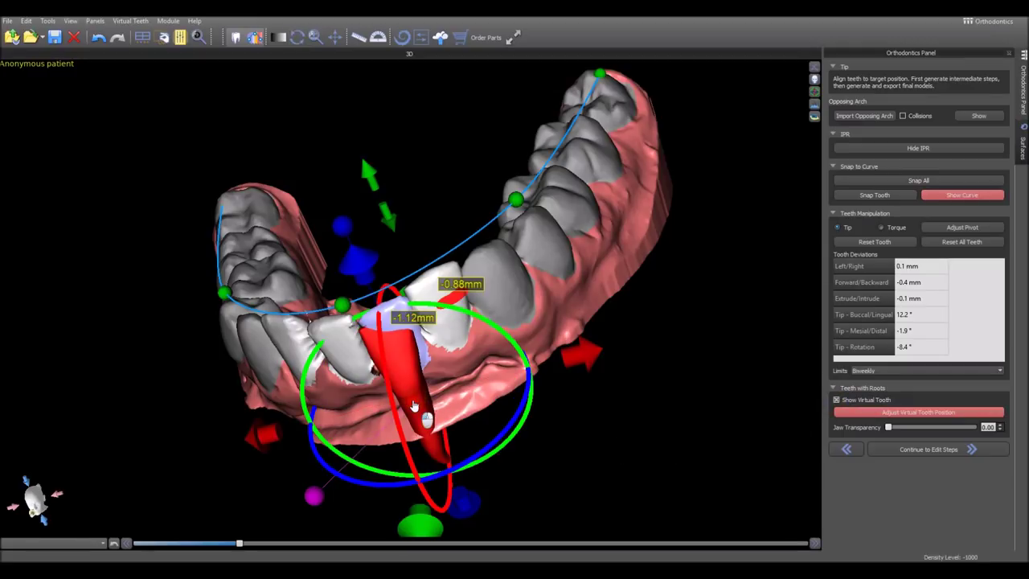
drag(460, 468, 455, 447)
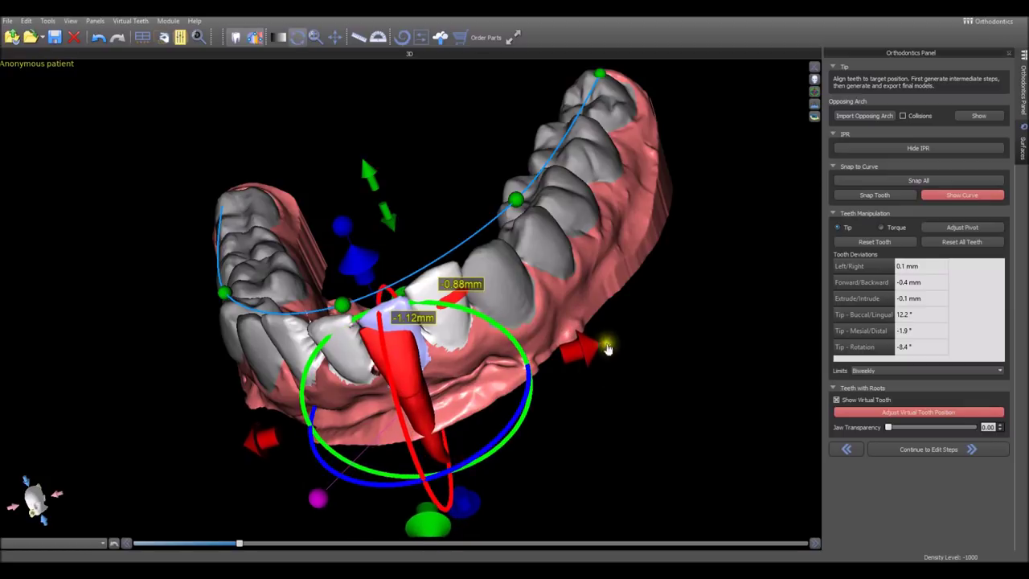
drag(608, 347, 614, 347)
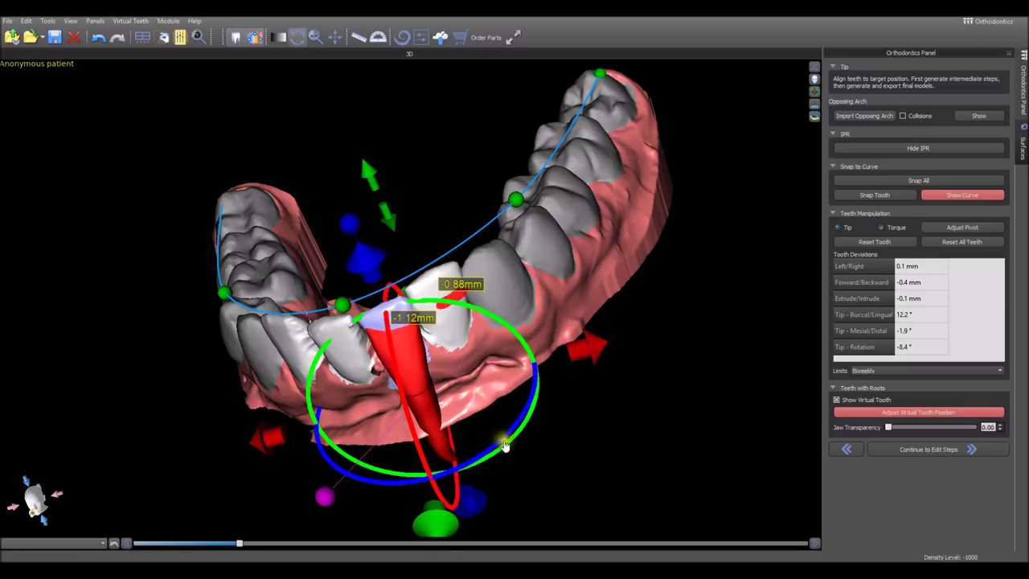
drag(409, 412, 409, 421)
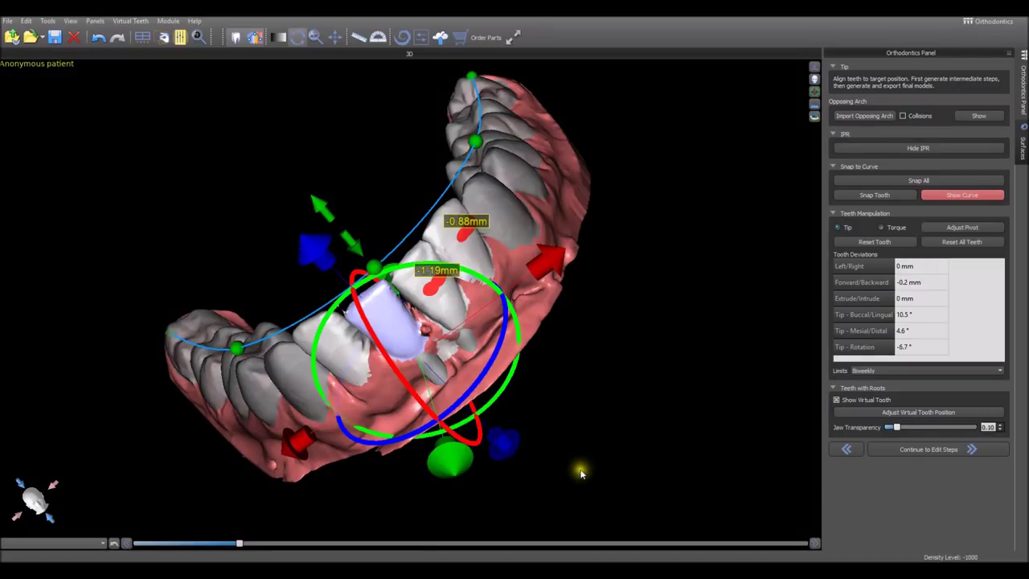
Step: Tip the lower right central incisor (LR1) to about 12.5° buccal/lingual
right_drag(581, 469, 666, 463)
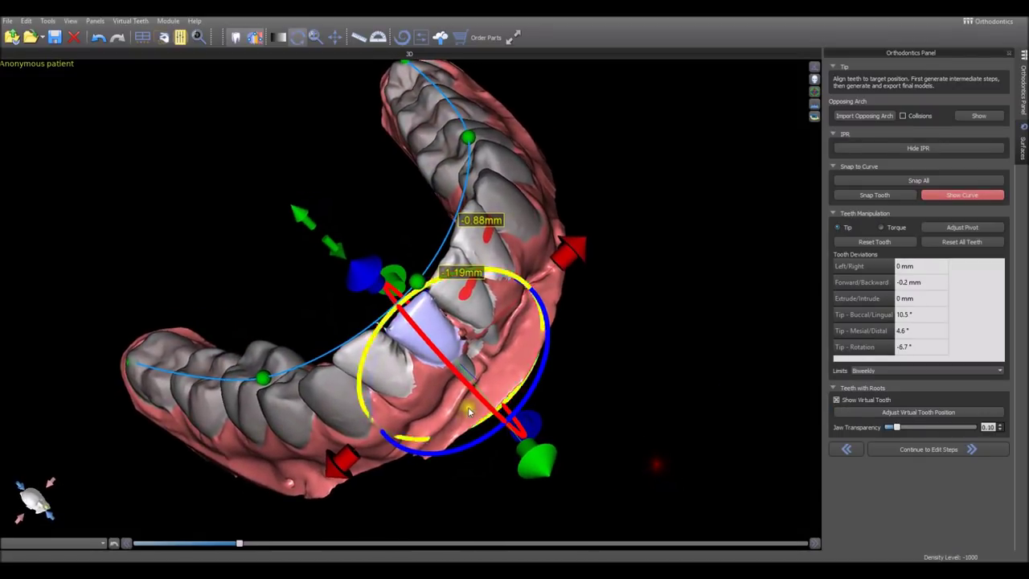
drag(463, 386, 462, 387)
right_drag(592, 405, 577, 410)
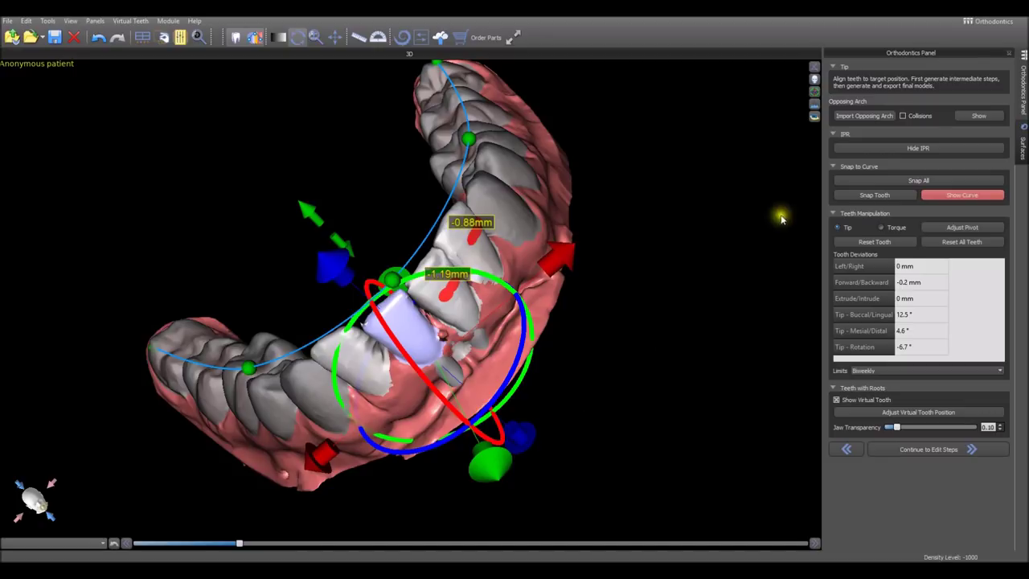
Step: Examine the contacts between the arches from the side with the opposing arch and its collisions shown, and hide the opposing arch again
click(978, 120)
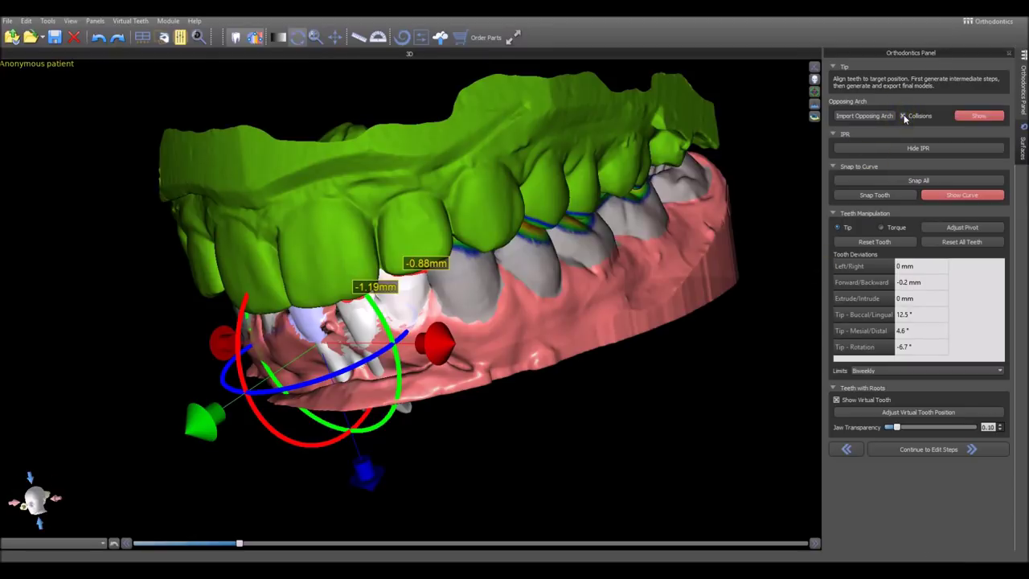
right_drag(734, 312, 646, 305)
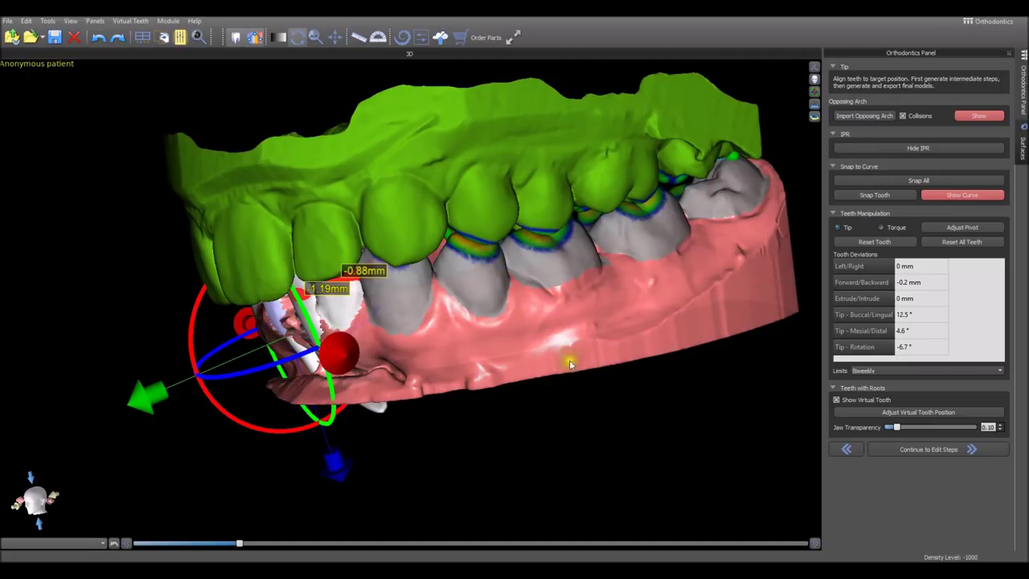
right_drag(526, 434, 495, 416)
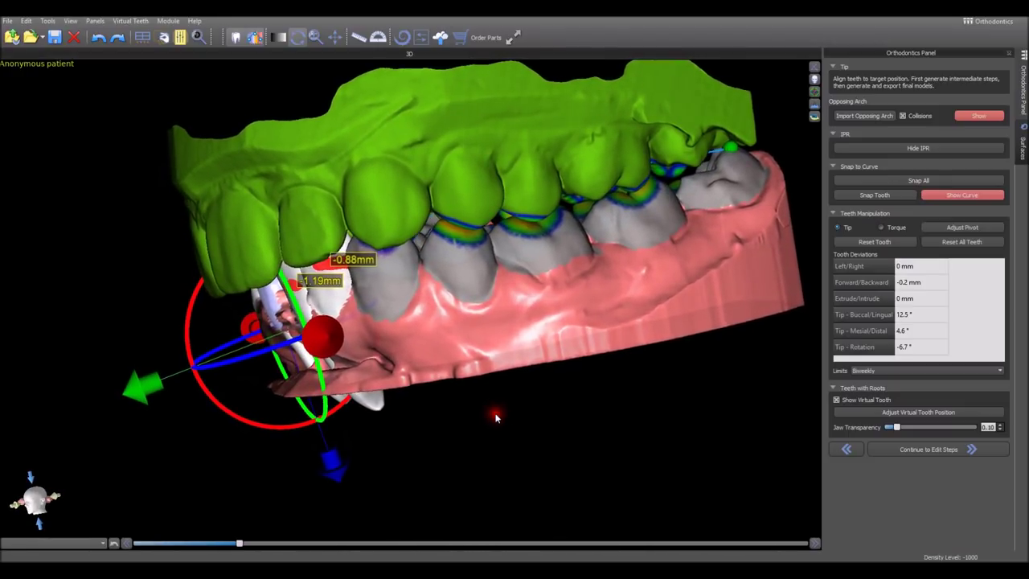
right_drag(481, 424, 601, 361)
click(912, 150)
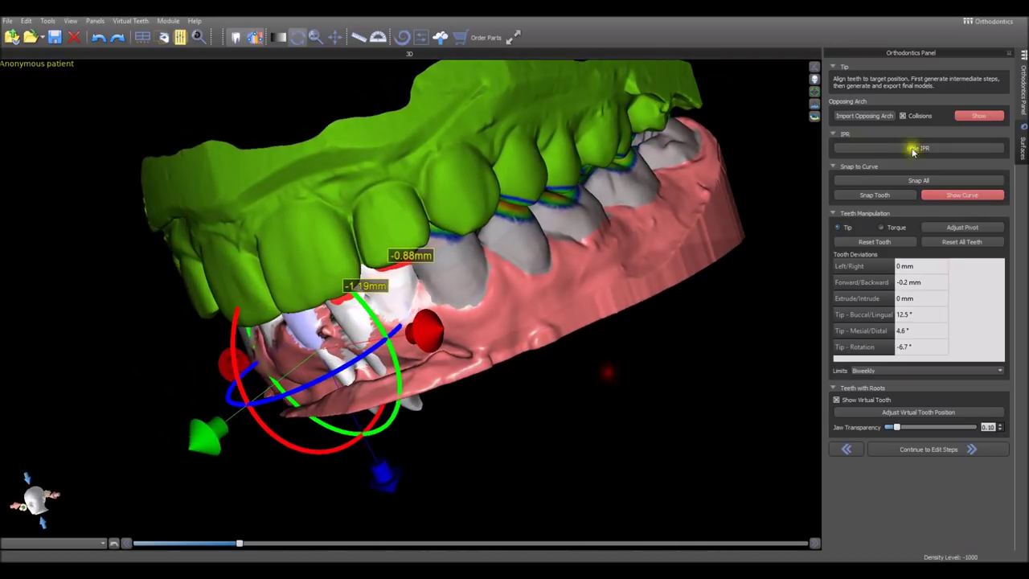
click(973, 117)
right_drag(486, 440, 597, 413)
Step: Continue to the Edit Steps stage and scrub through the treatment steps, ending at the final position
click(908, 448)
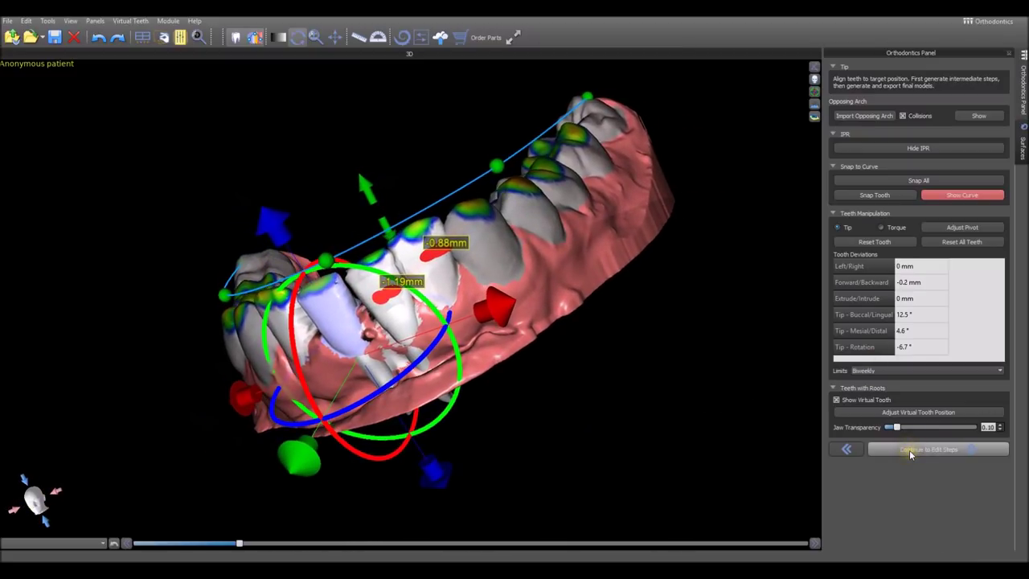
click(911, 452)
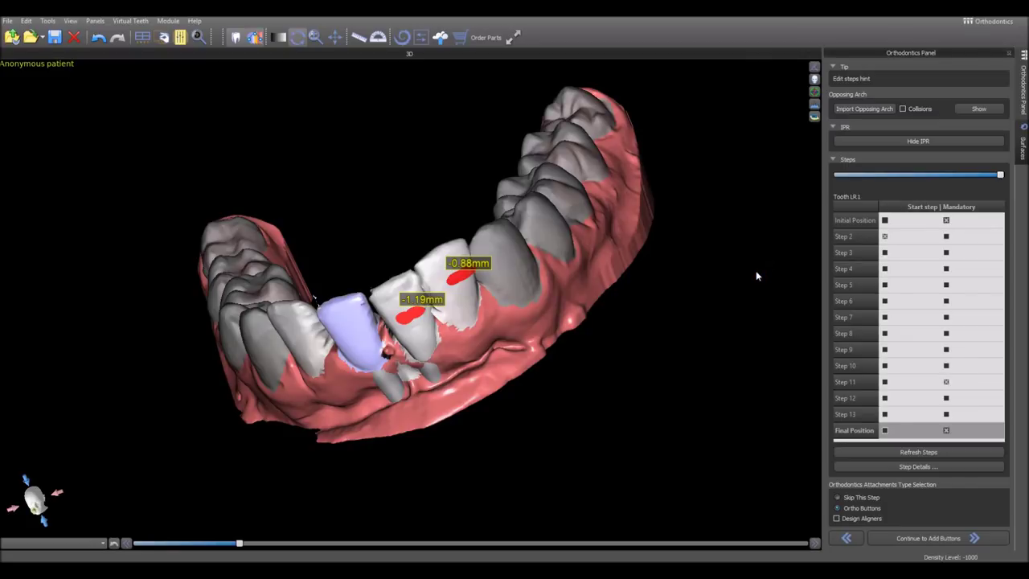
click(951, 146)
mouse_move(756, 301)
mouse_down()
mouse_move(735, 308)
mouse_move(747, 297)
mouse_up()
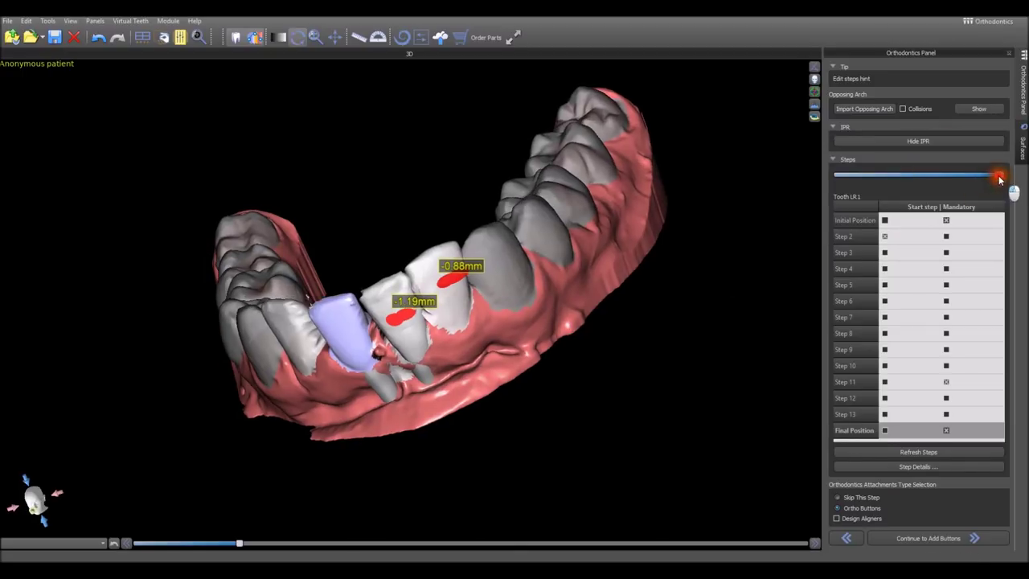
mouse_move(1000, 178)
mouse_down()
mouse_move(836, 178)
mouse_move(1007, 177)
mouse_up()
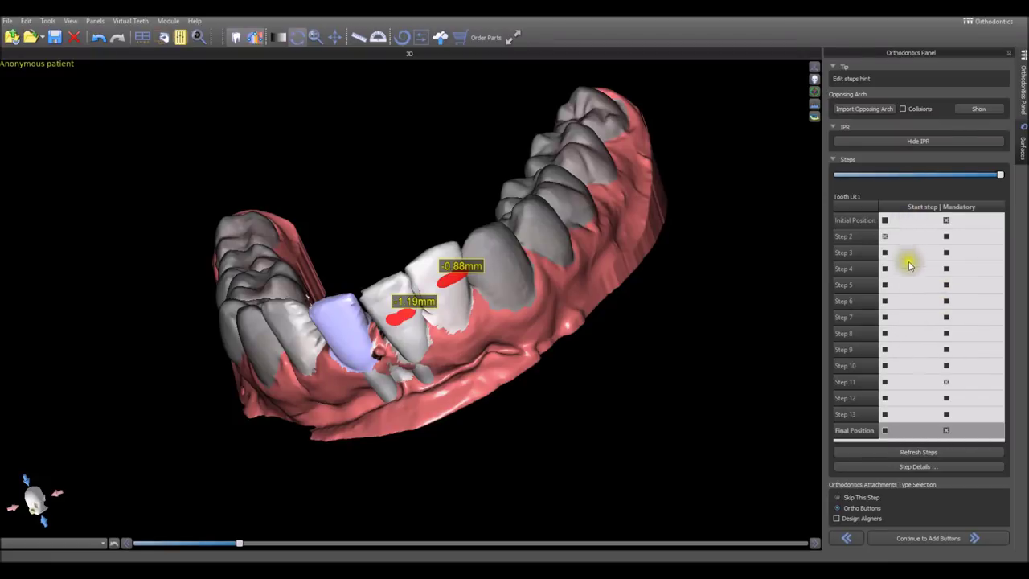
right_drag(700, 385, 666, 402)
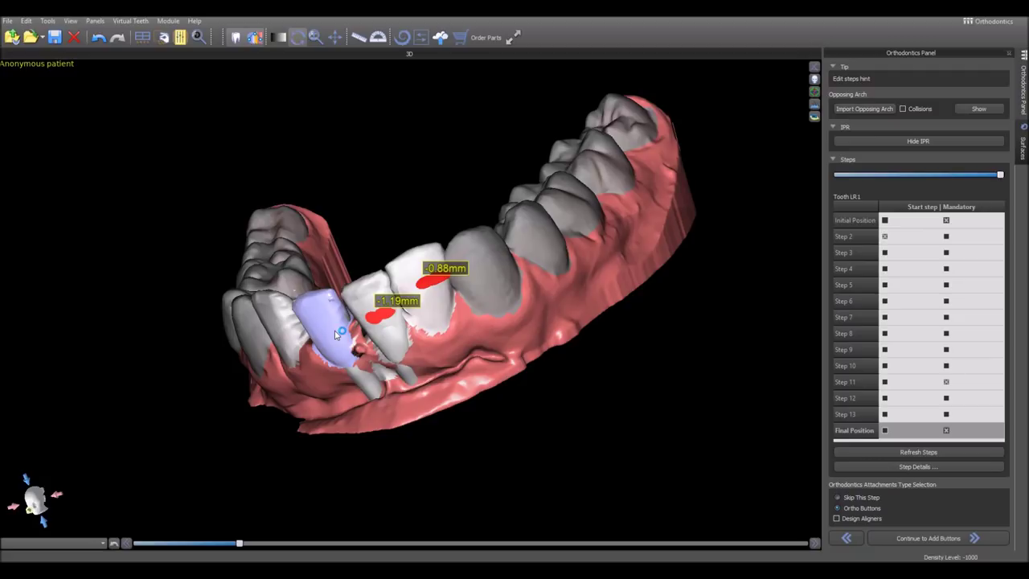
Step: Try other start steps for tooth LR1, such as Step 6, and return its start to Step 2
click(884, 285)
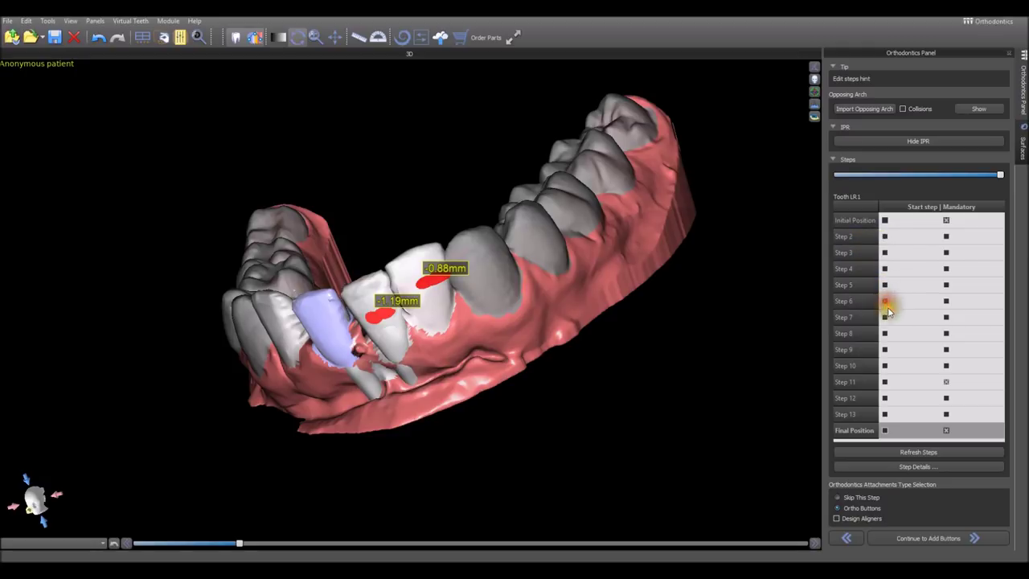
click(884, 316)
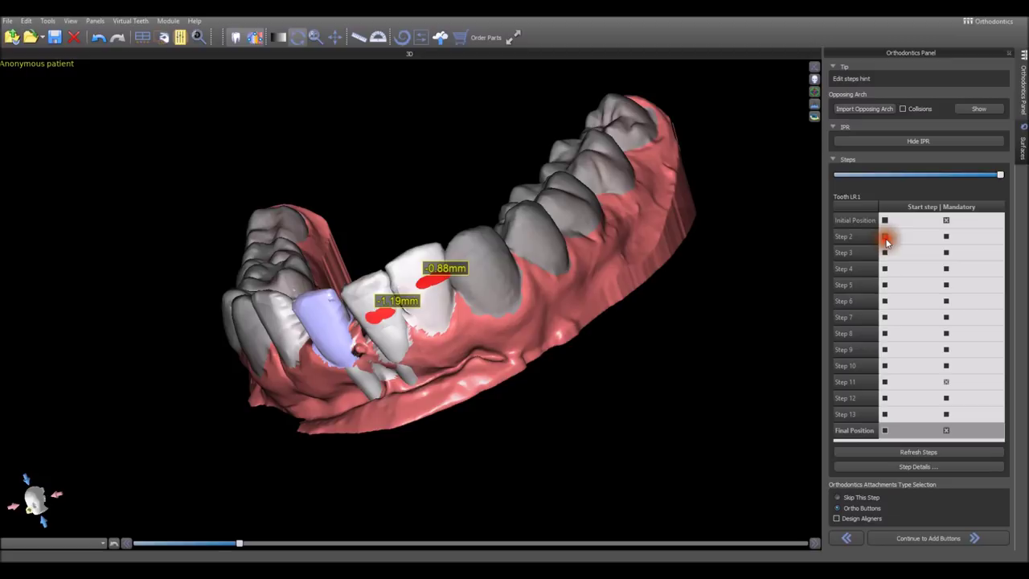
click(884, 236)
right_drag(751, 298, 707, 357)
right_drag(526, 438, 573, 450)
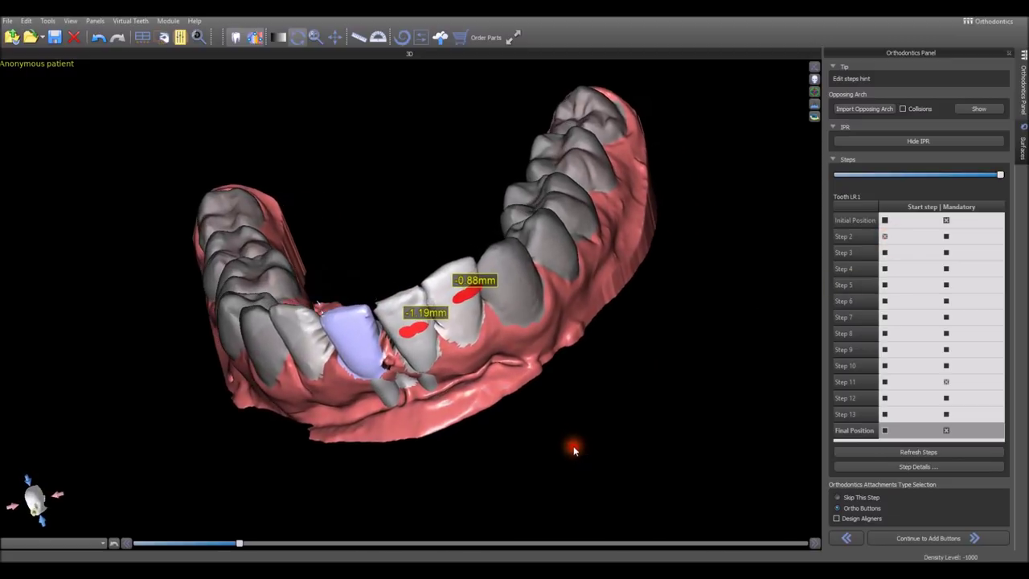
Step: Mark Step 3 as mandatory for tooth LR1, leaving Steps 4 and 5 optional, and refresh the steps
click(946, 252)
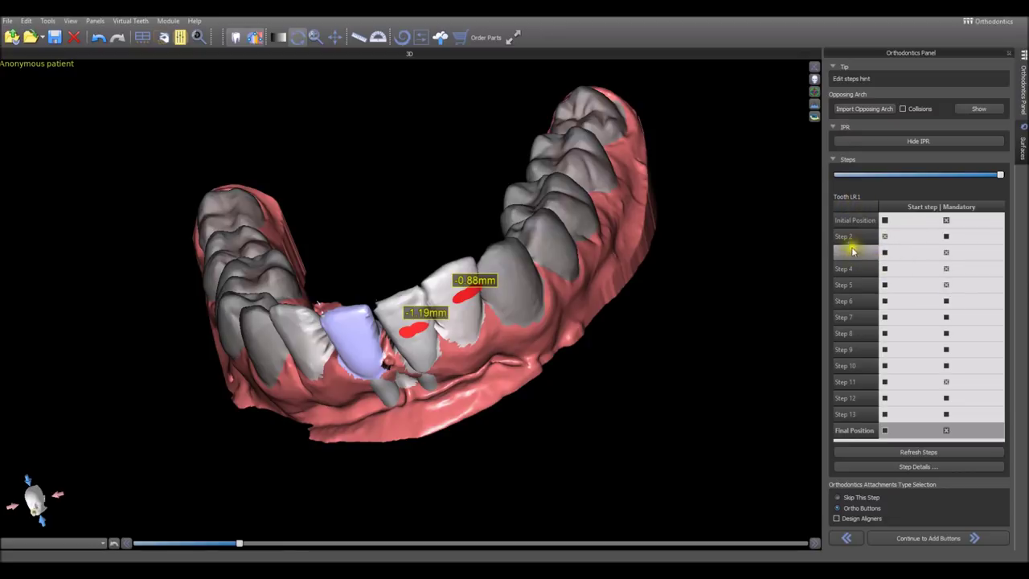
click(946, 268)
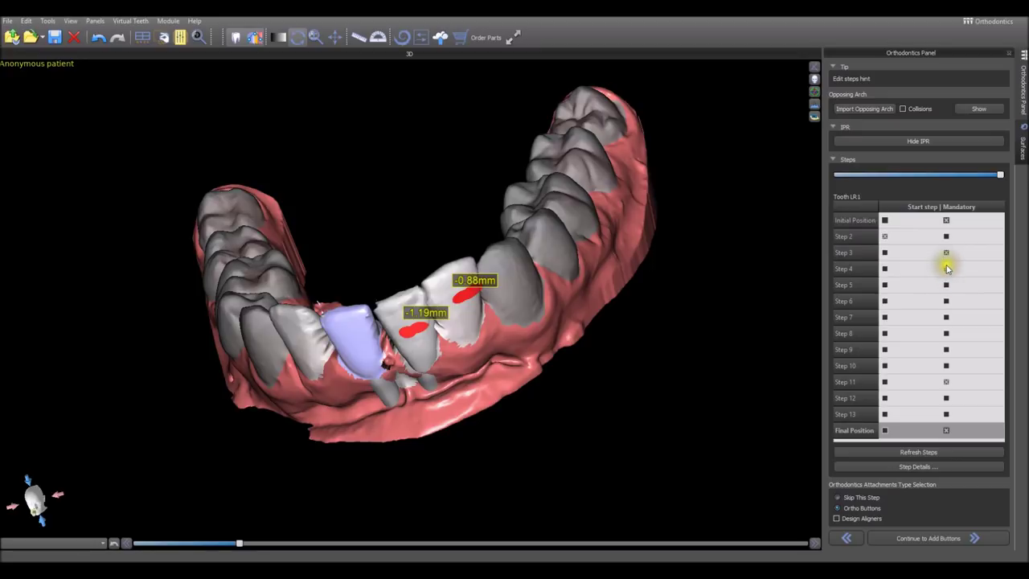
right_drag(721, 351, 597, 407)
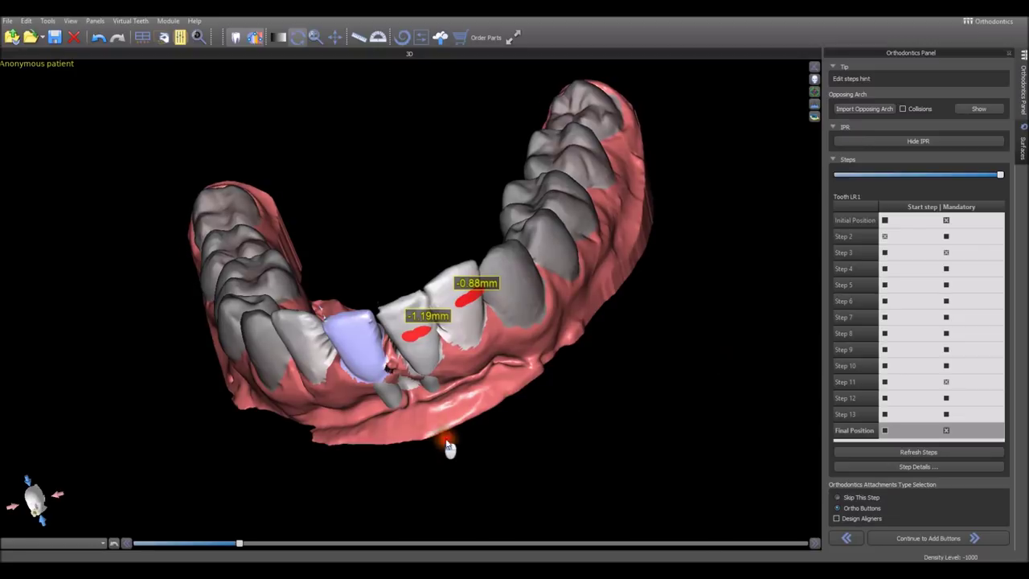
right_drag(448, 444, 498, 480)
right_drag(459, 495, 445, 453)
click(881, 452)
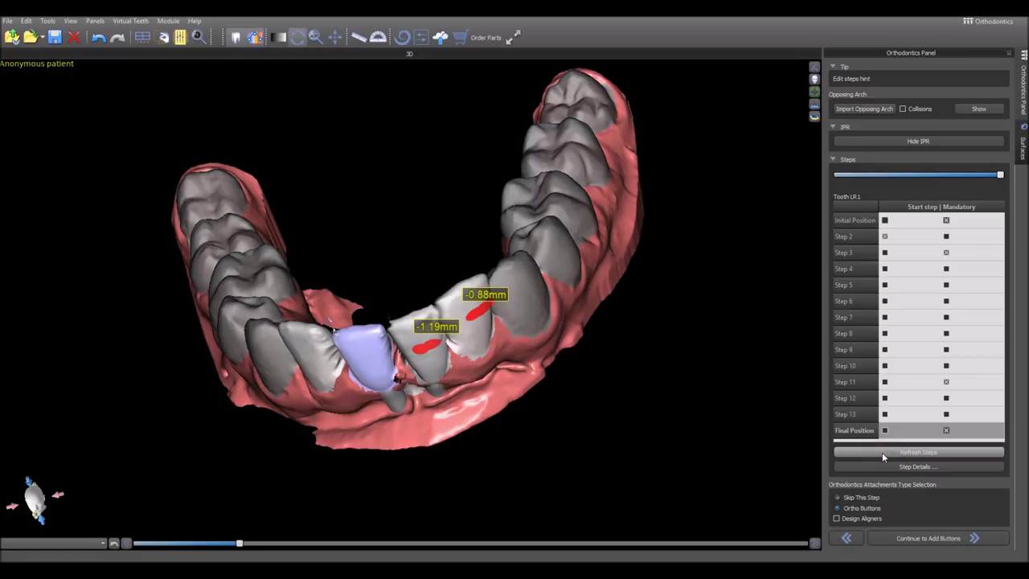
Step: Compare the tooth positions at Steps 5, 6 and 7, and review the step details of Step 7
click(872, 470)
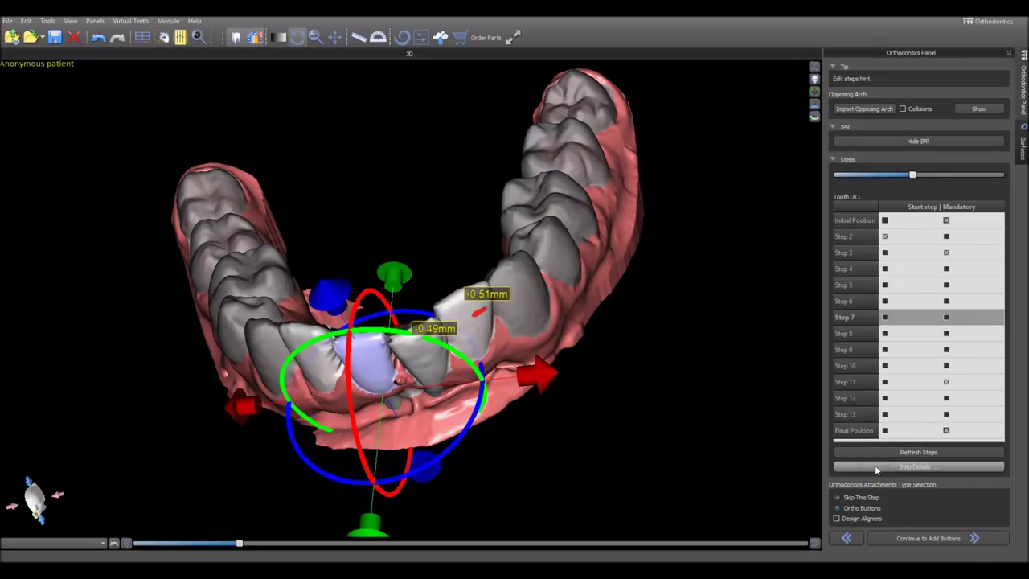
click(858, 300)
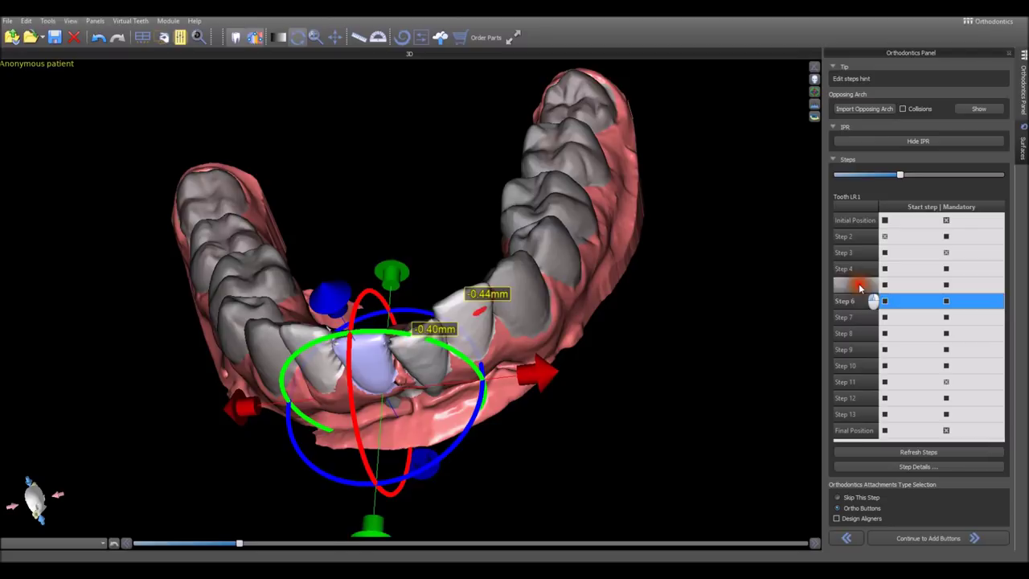
click(858, 287)
click(856, 301)
click(854, 316)
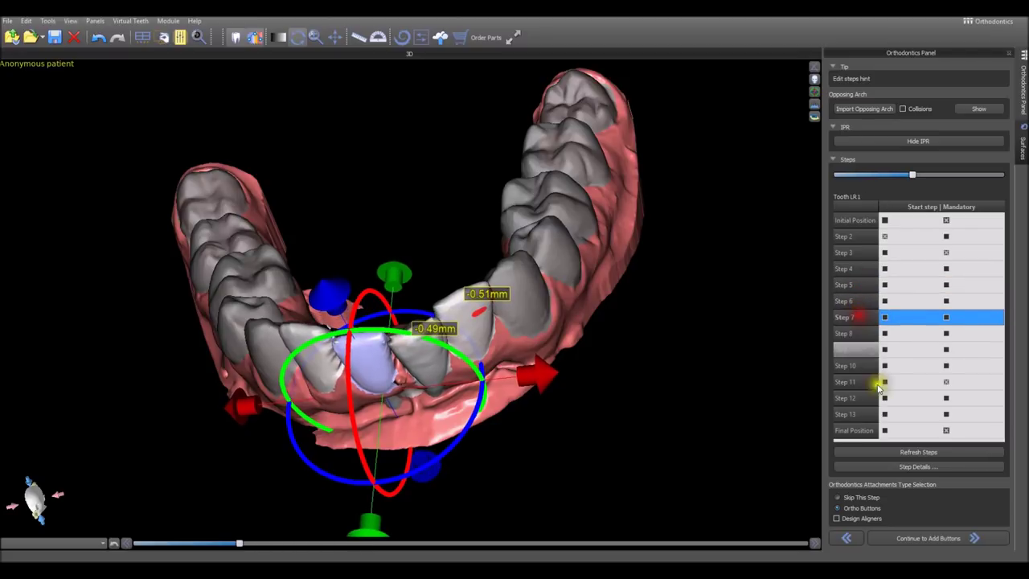
click(908, 472)
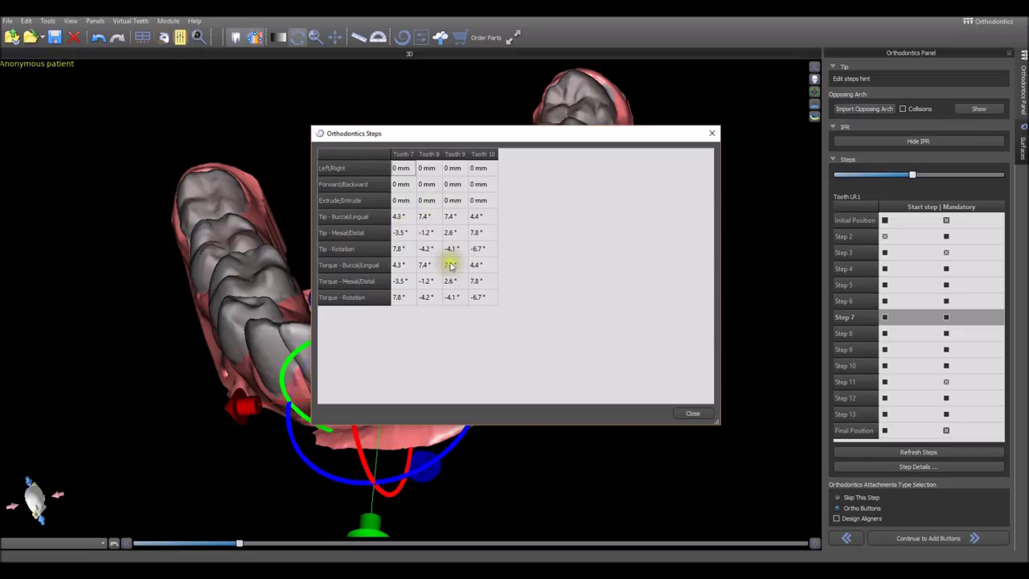
click(711, 134)
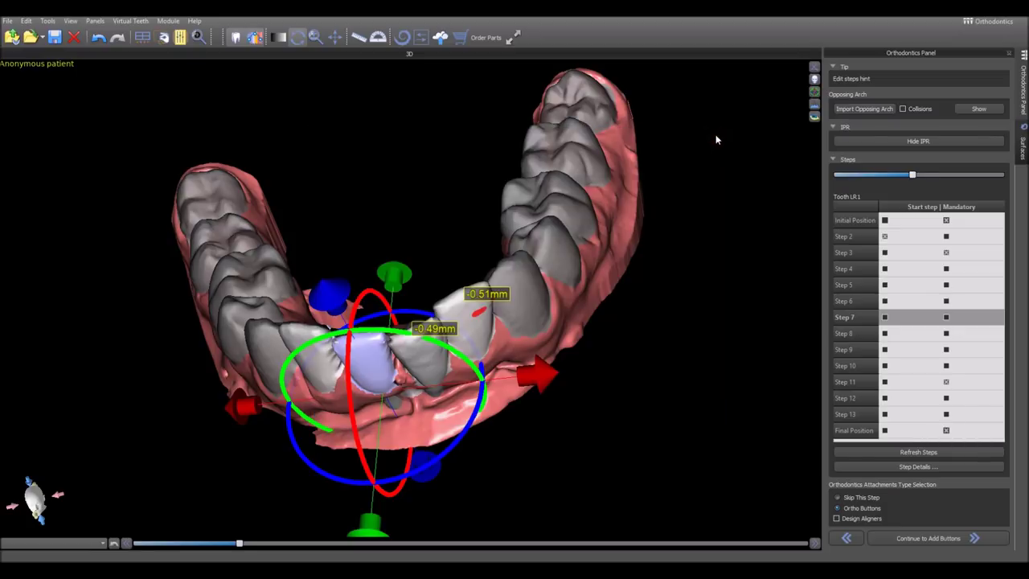
Step: Select Ortho Buttons as the orthodontics attachments type and try the Design Aligners option
drag(714, 259, 679, 436)
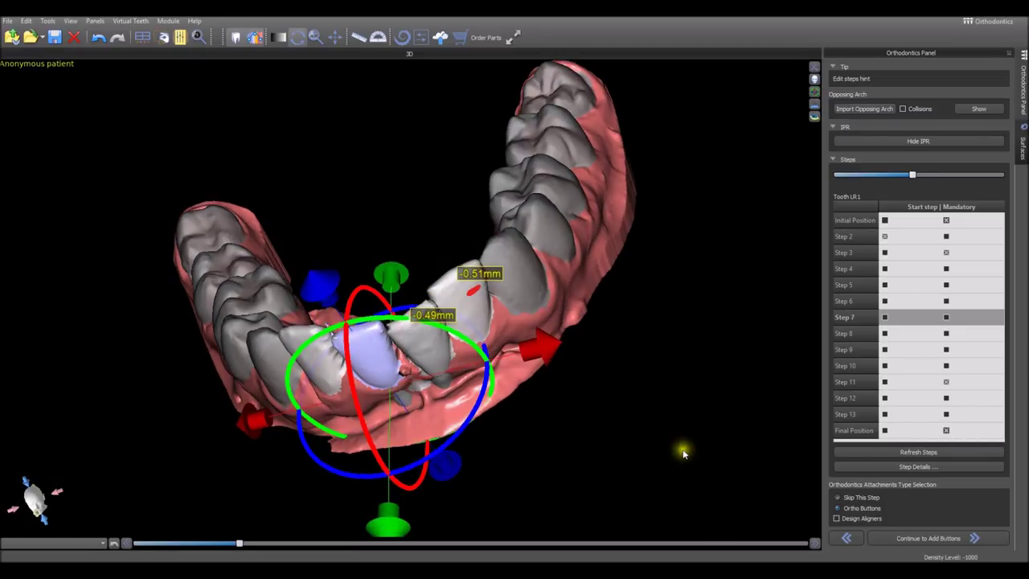
mouse_move(614, 466)
right_down()
mouse_move(616, 474)
mouse_move(625, 452)
right_up()
click(852, 507)
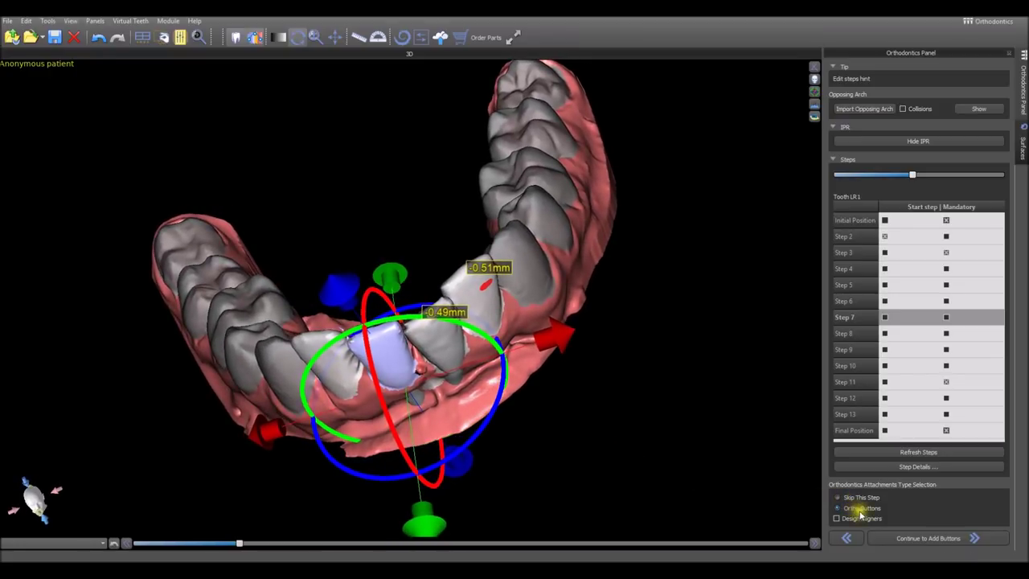
click(836, 518)
mouse_move(661, 466)
mouse_down()
mouse_move(638, 431)
mouse_move(645, 427)
mouse_move(606, 445)
mouse_move(647, 481)
mouse_up()
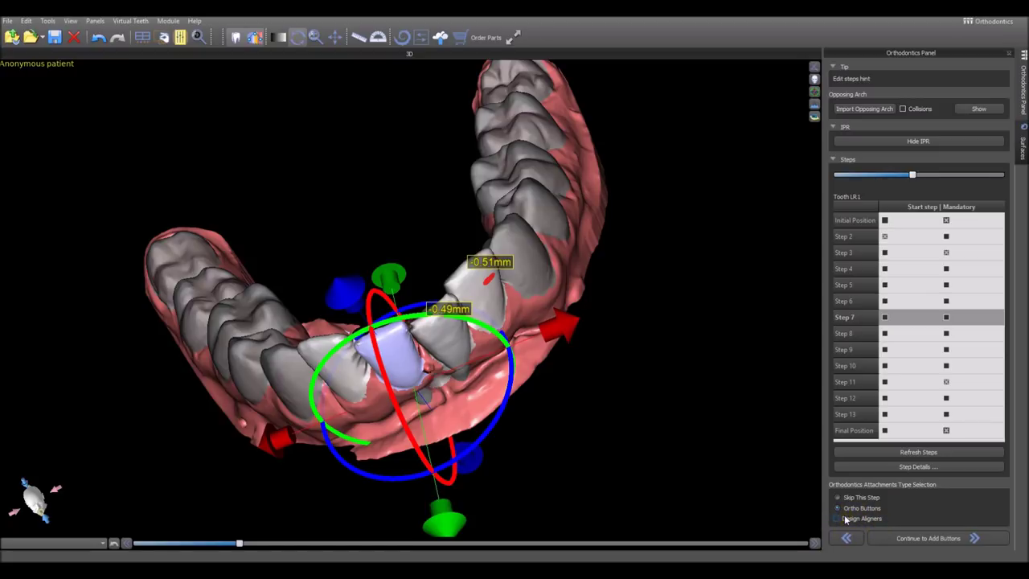
Step: Continue to Add Buttons and add a medium triangular ortho button on the front surface of a lower incisor
click(908, 538)
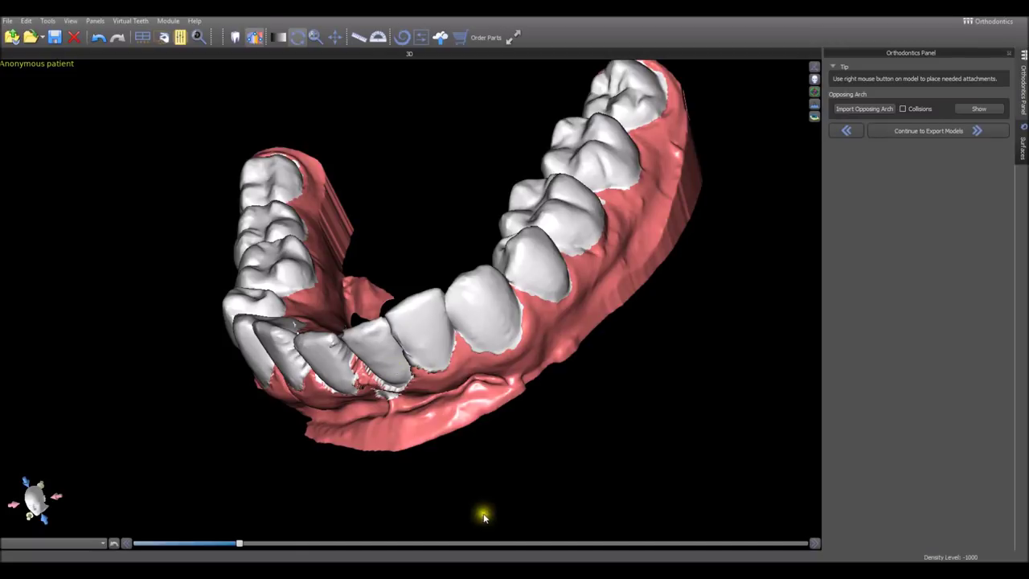
drag(482, 510, 493, 452)
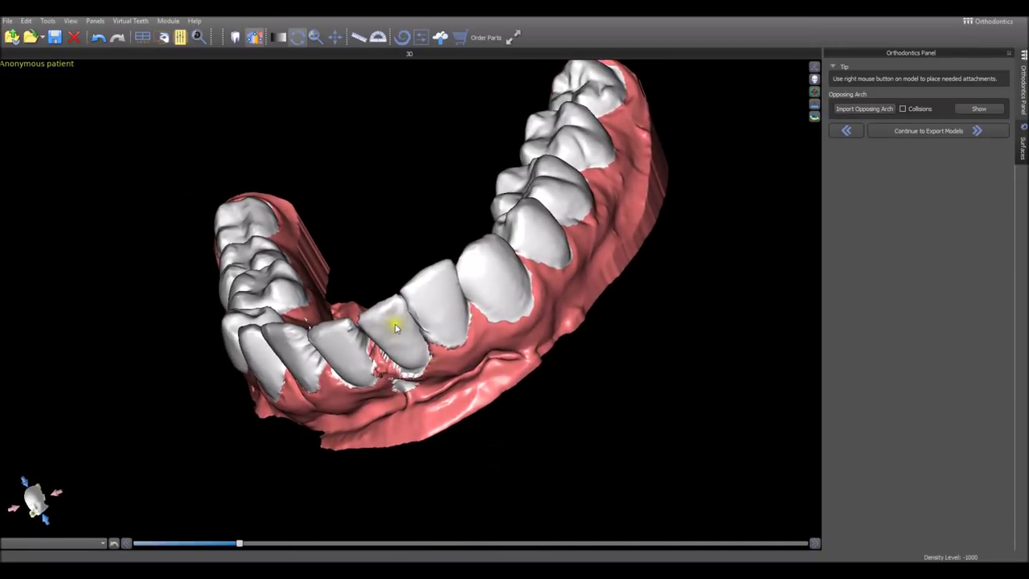
click(412, 332)
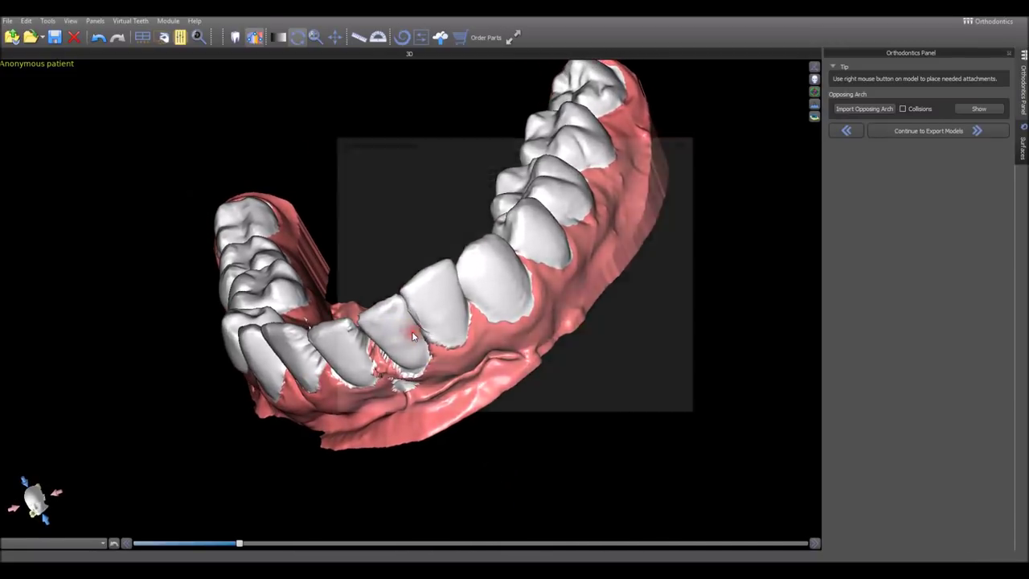
click(498, 256)
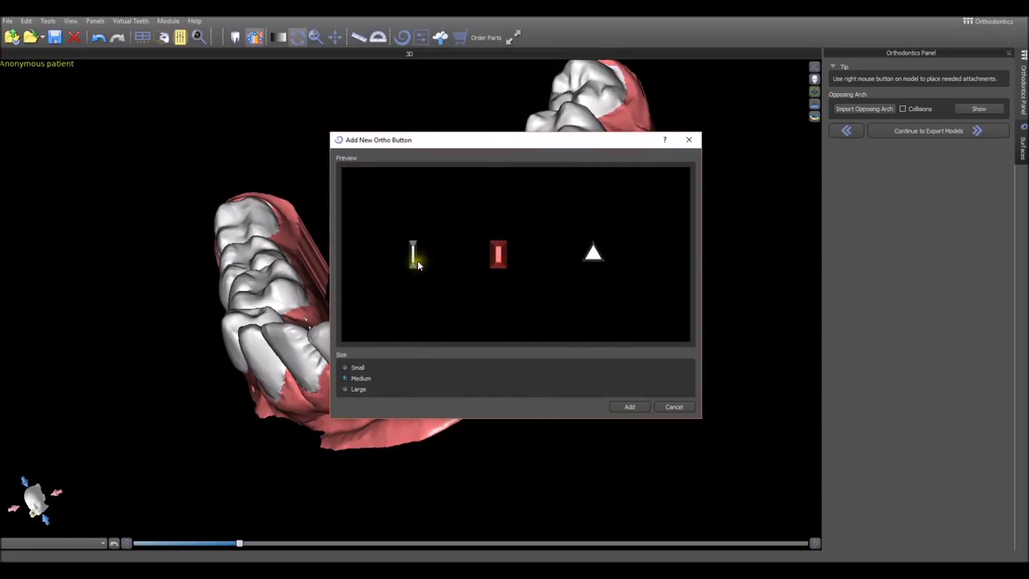
click(592, 254)
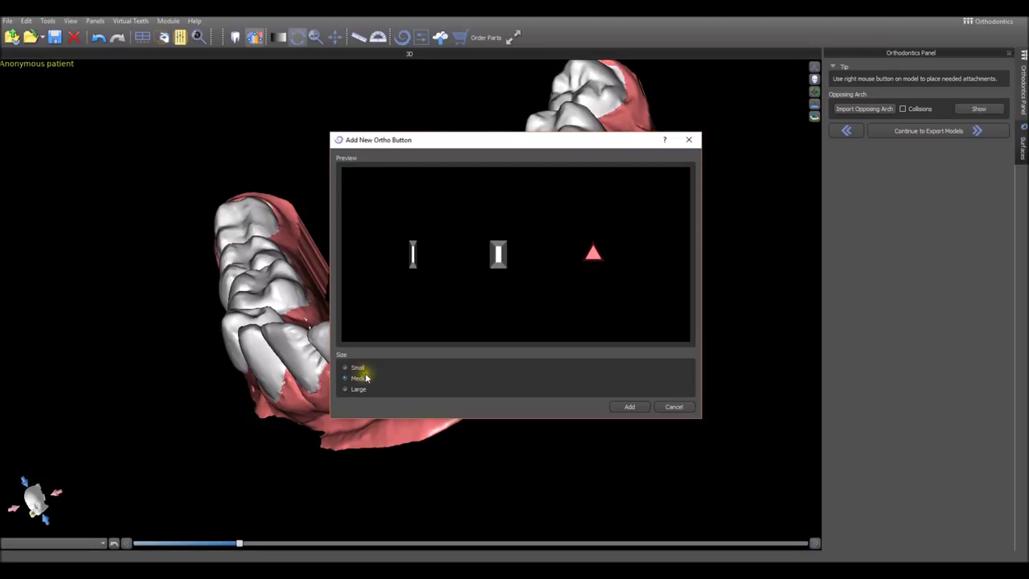
click(637, 408)
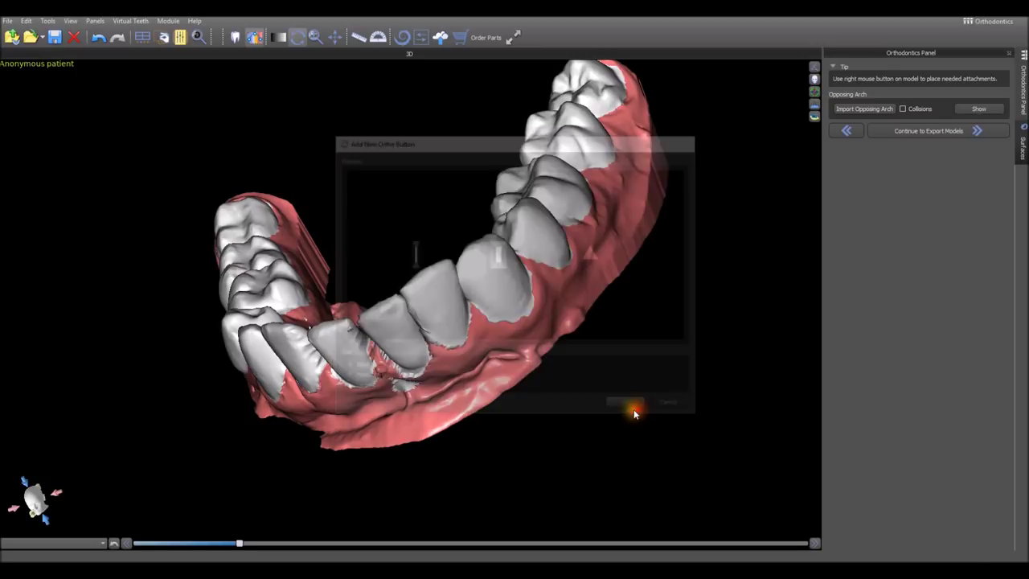
Step: Select the triangular button and shift it slightly along the incisor's front surface toward the gum
right_drag(479, 397, 407, 327)
click(377, 300)
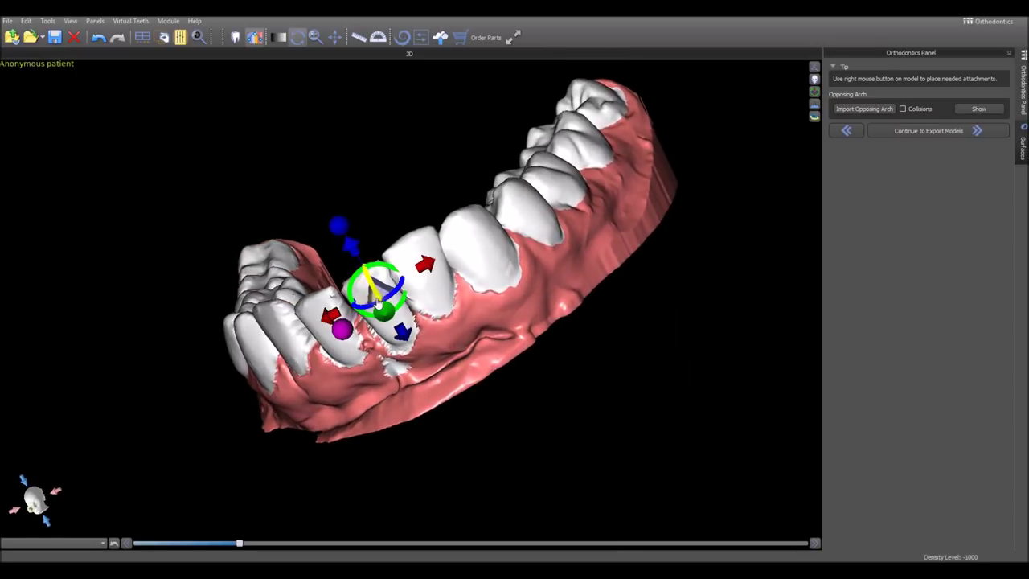
right_drag(448, 441, 466, 451)
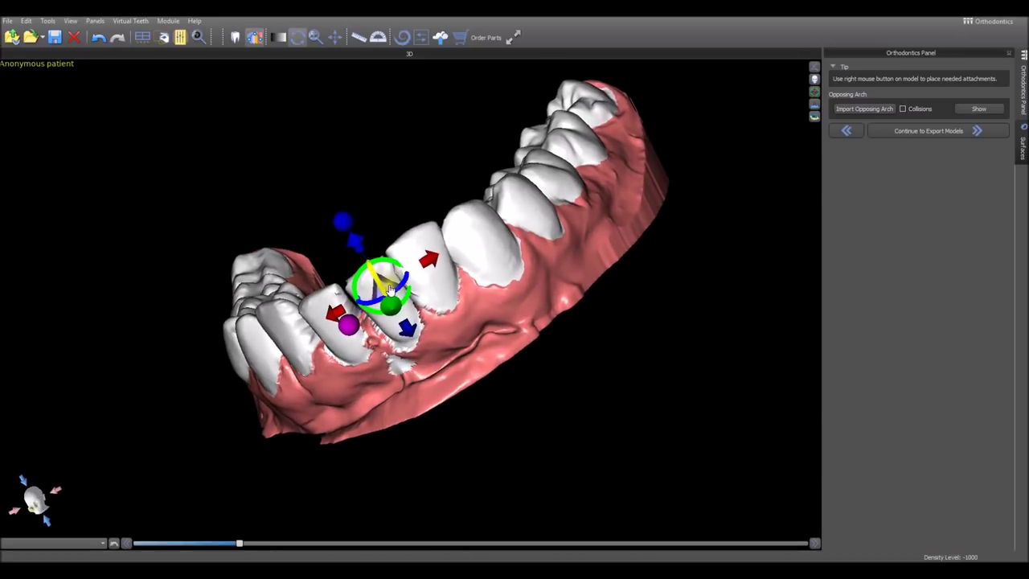
drag(408, 329, 412, 344)
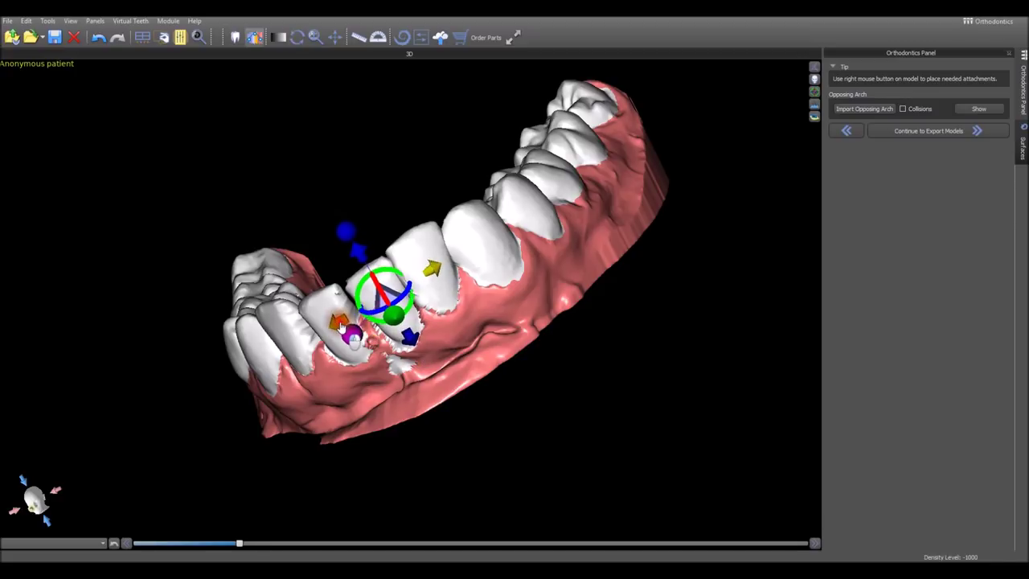
drag(347, 330, 343, 324)
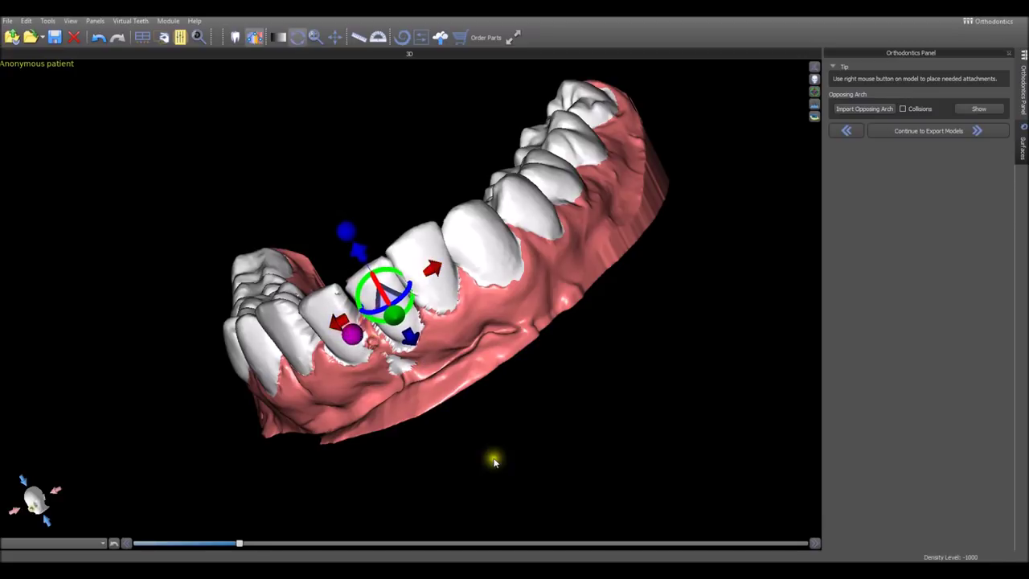
Step: Duplicate the triangular button onto the front surface of the neighbouring incisor, on the canine side
right_click(402, 298)
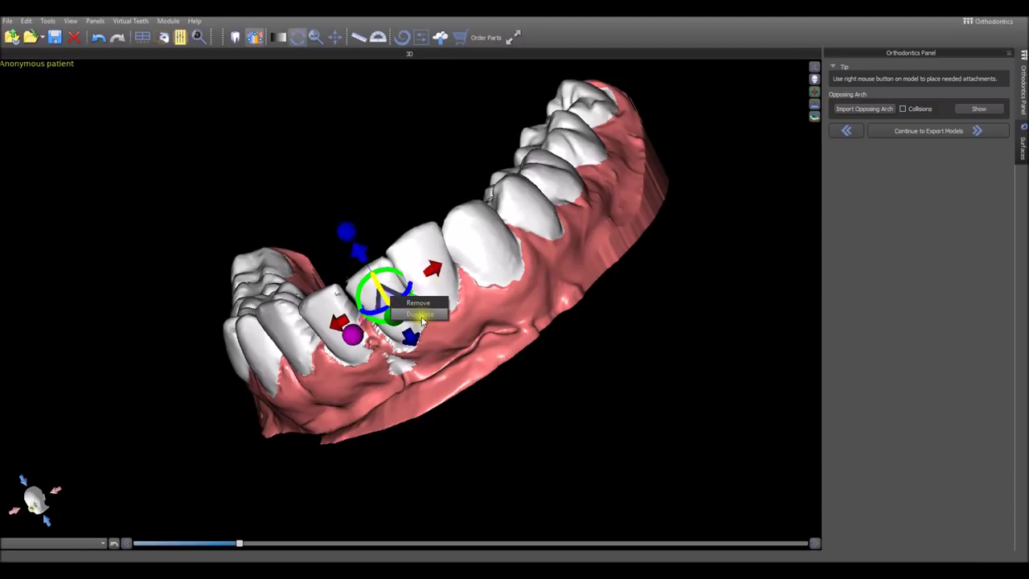
click(420, 313)
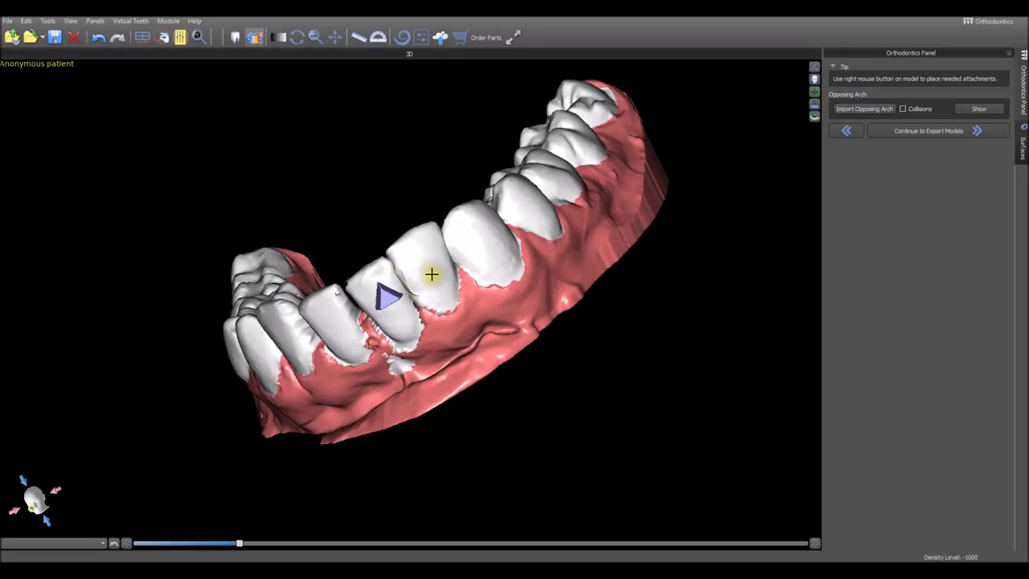
click(430, 273)
Step: Add the previous button again on the incisor on the other side of the first button, and remove it
drag(420, 415, 501, 384)
click(377, 293)
right_click(383, 295)
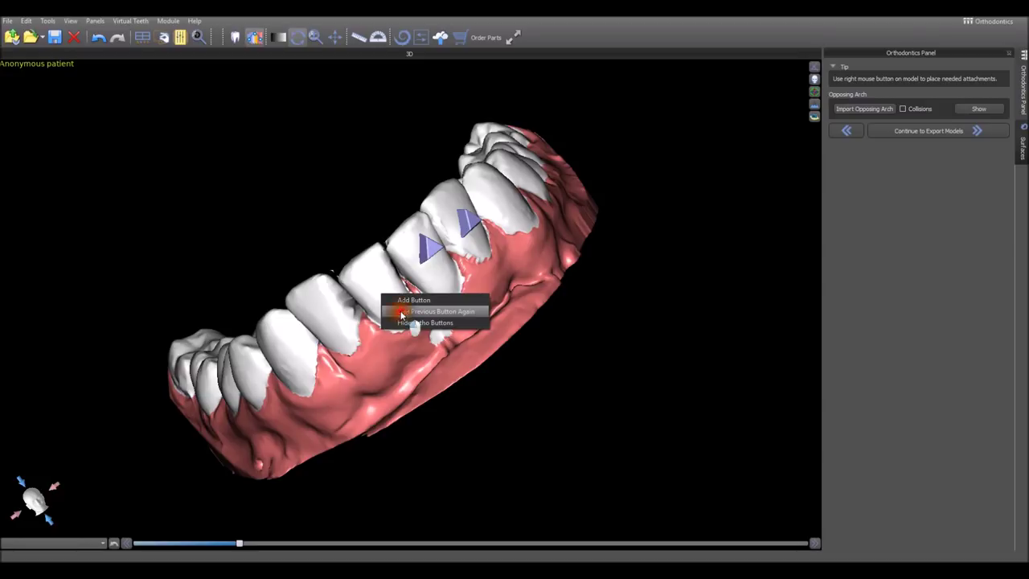
click(402, 313)
click(384, 293)
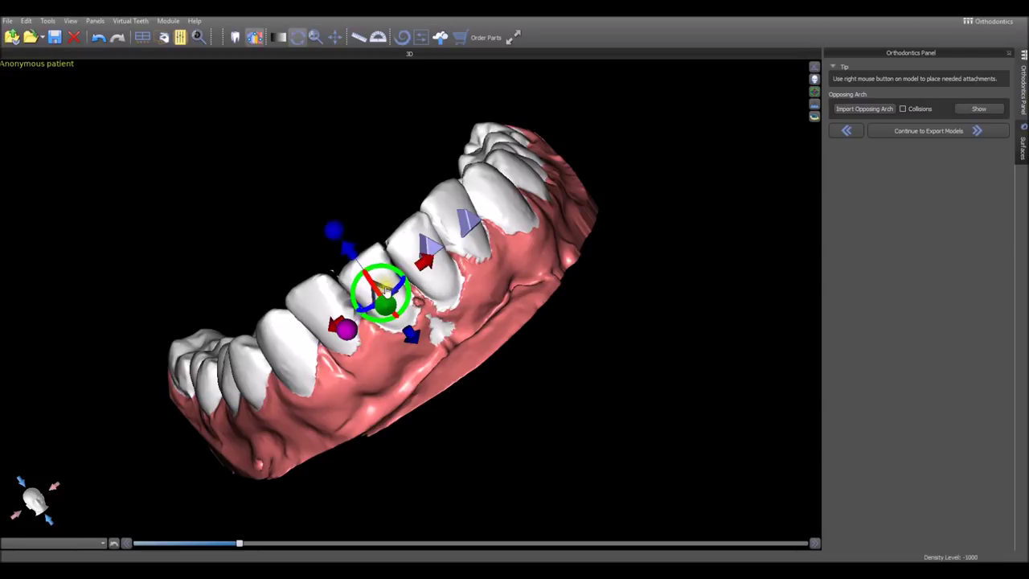
right_click(385, 293)
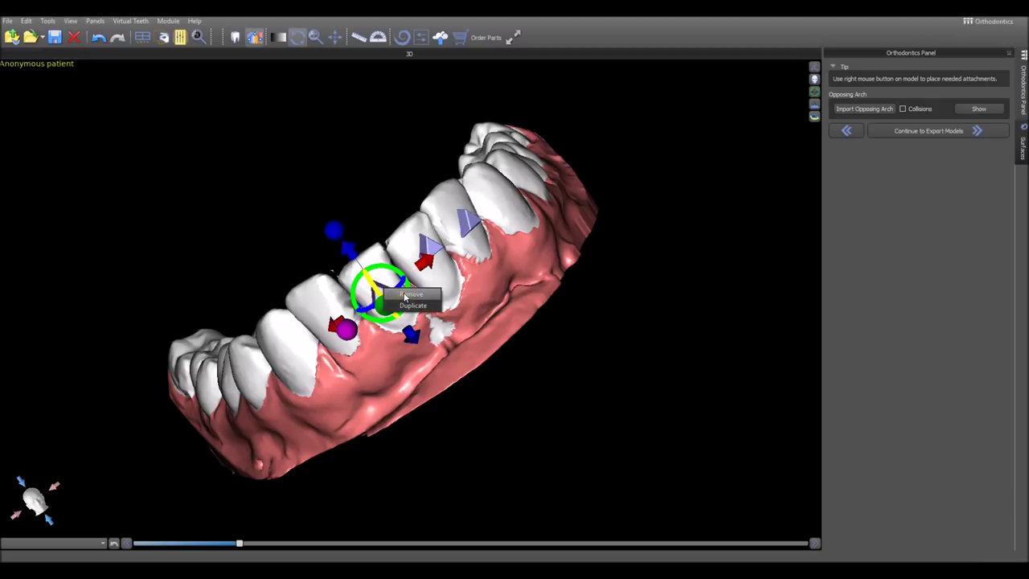
click(410, 294)
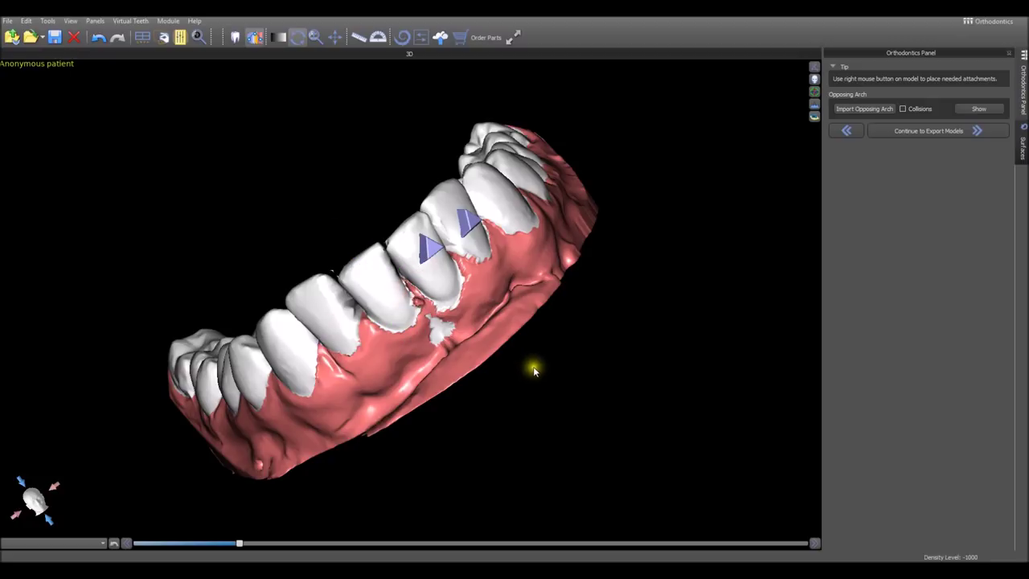
right_drag(451, 439, 433, 277)
click(432, 277)
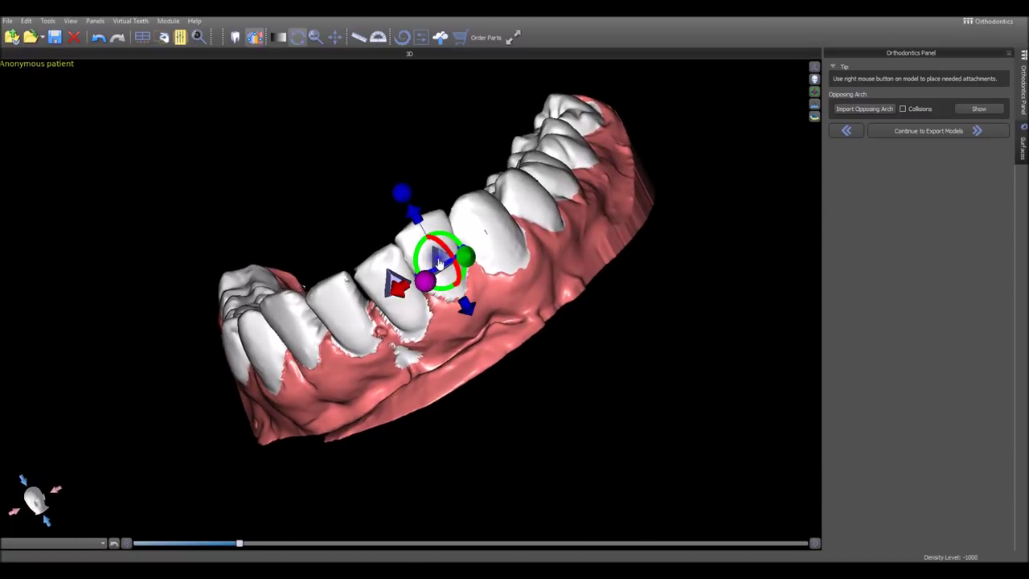
right_click(447, 270)
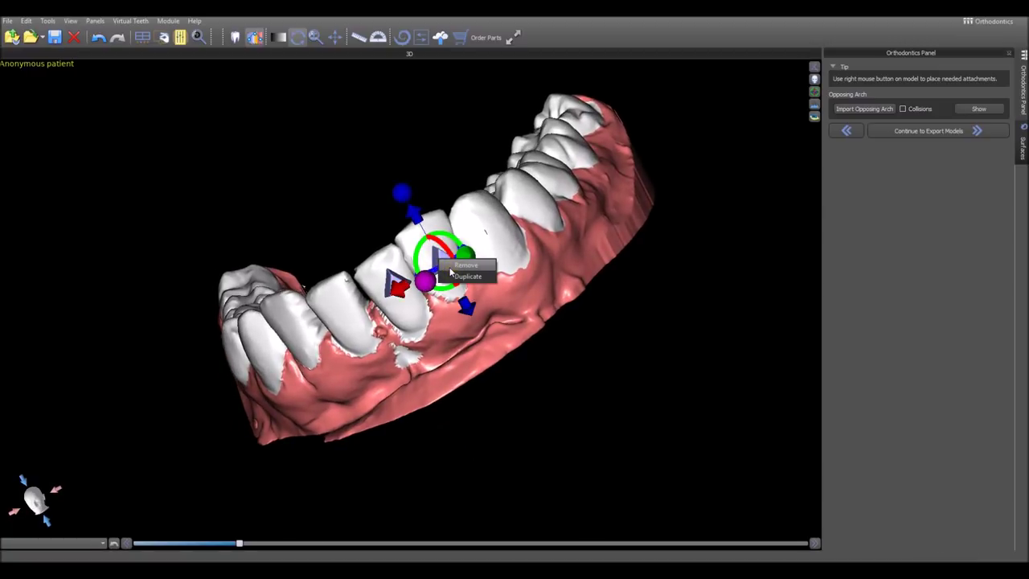
right_drag(450, 273, 498, 478)
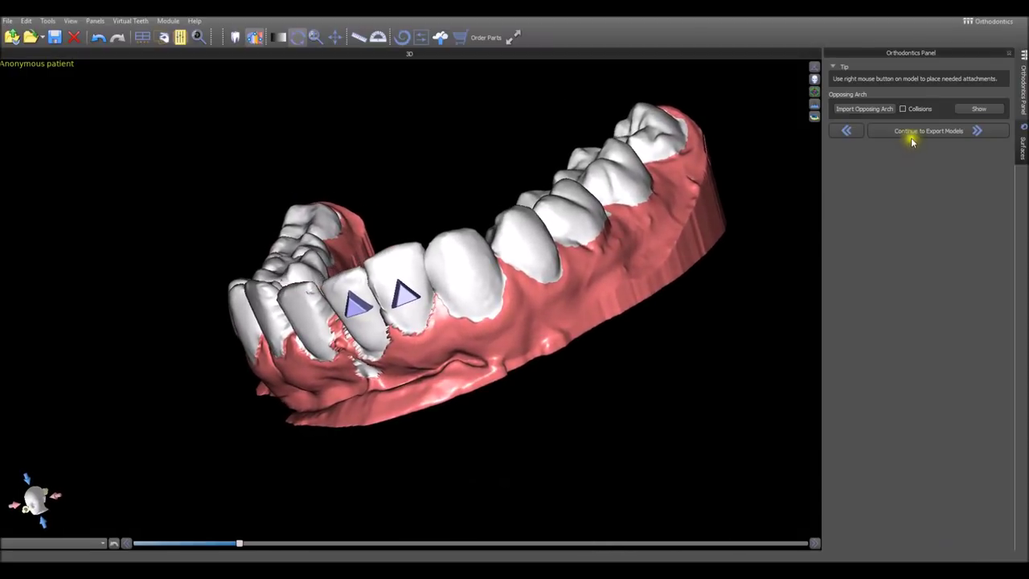
Step: Continue to Export Models and keep the model at Step 14 for export with buttons
click(912, 132)
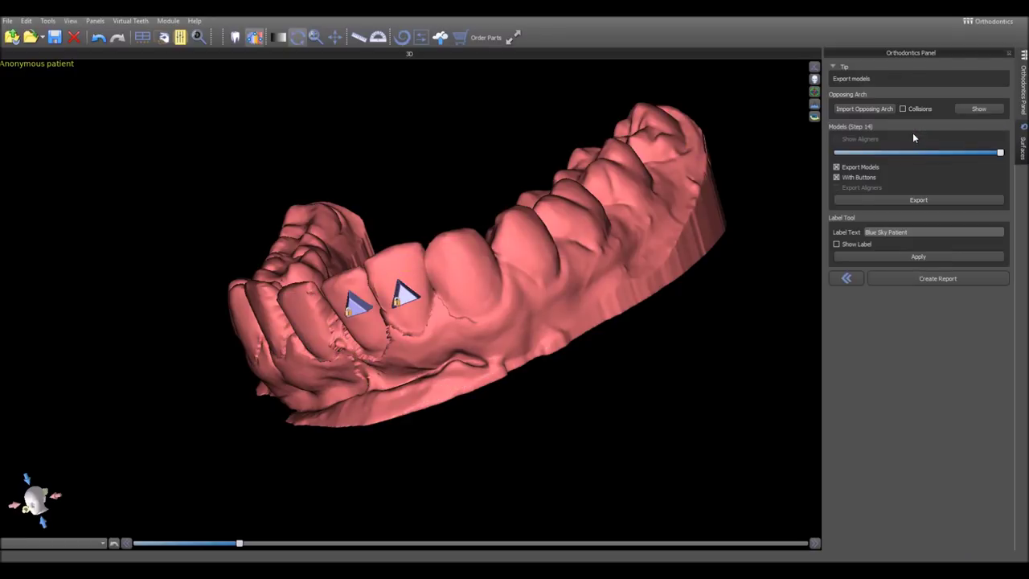
click(997, 157)
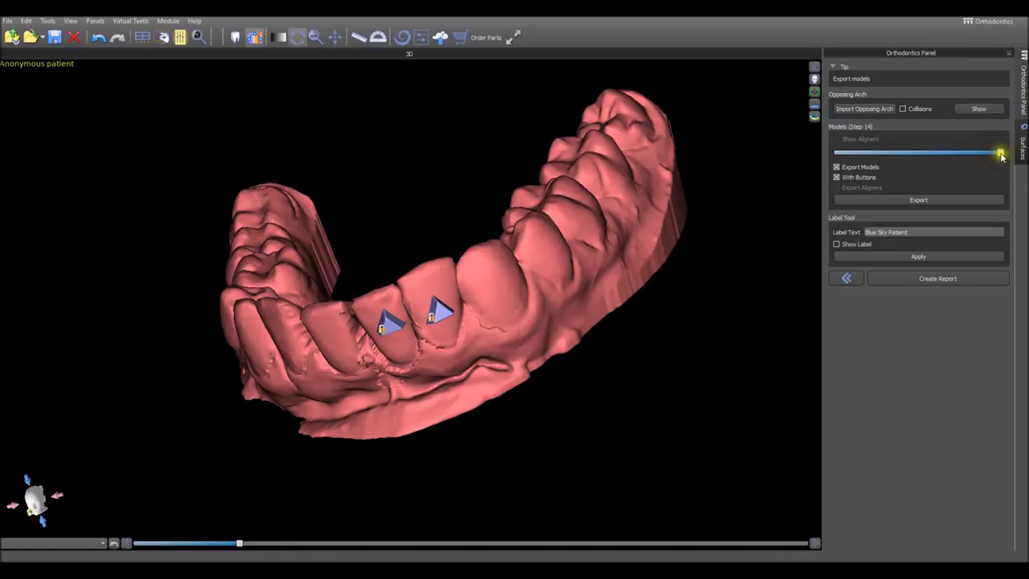
mouse_move(1001, 156)
mouse_down()
mouse_move(844, 157)
mouse_move(1006, 161)
mouse_up()
drag(643, 408, 782, 271)
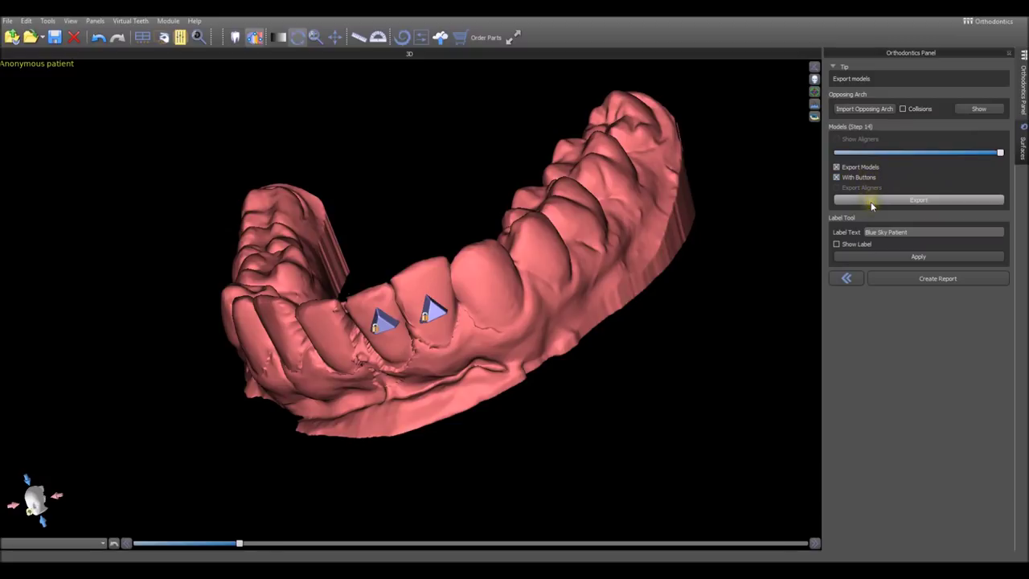
Step: Show the label "Blue Sky Patient" and turn the model so its flat base lies behind the label text
drag(737, 399, 560, 321)
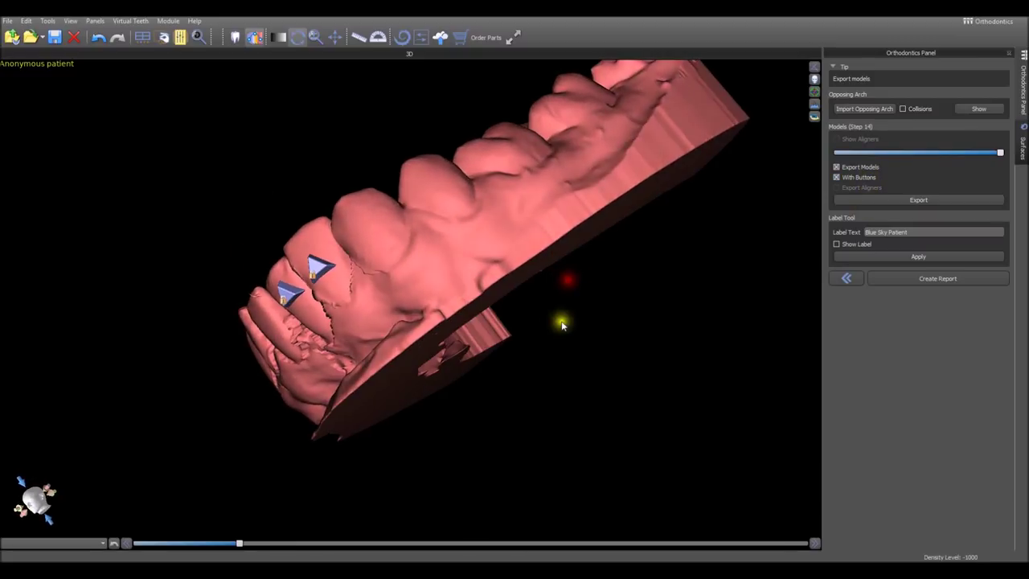
drag(432, 373, 457, 336)
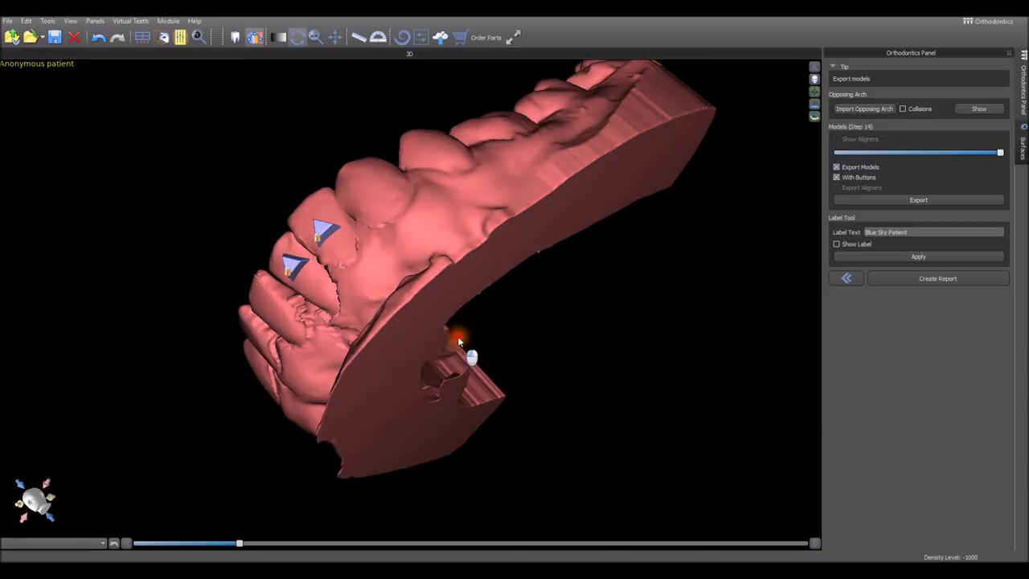
click(853, 244)
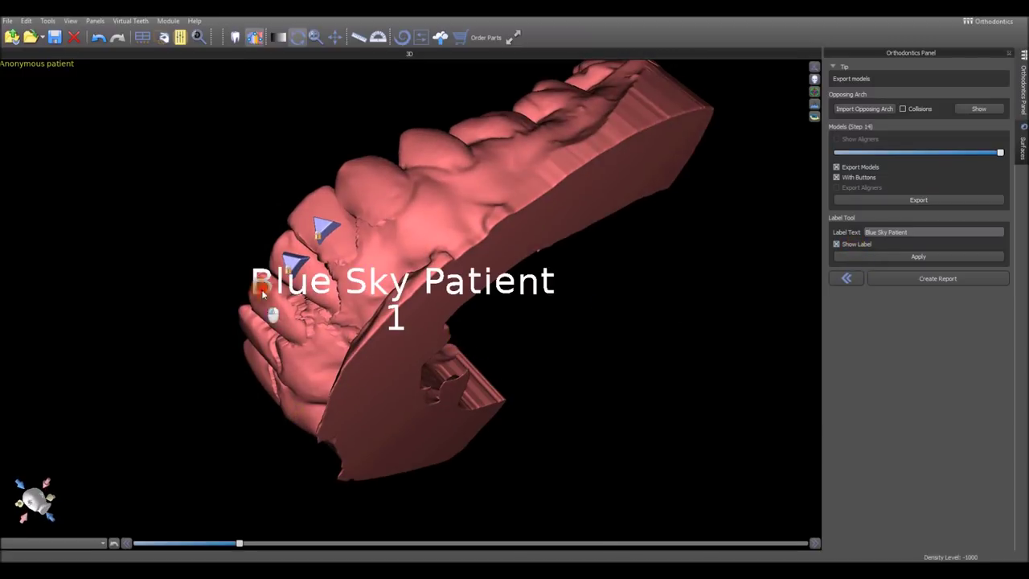
drag(259, 291, 557, 246)
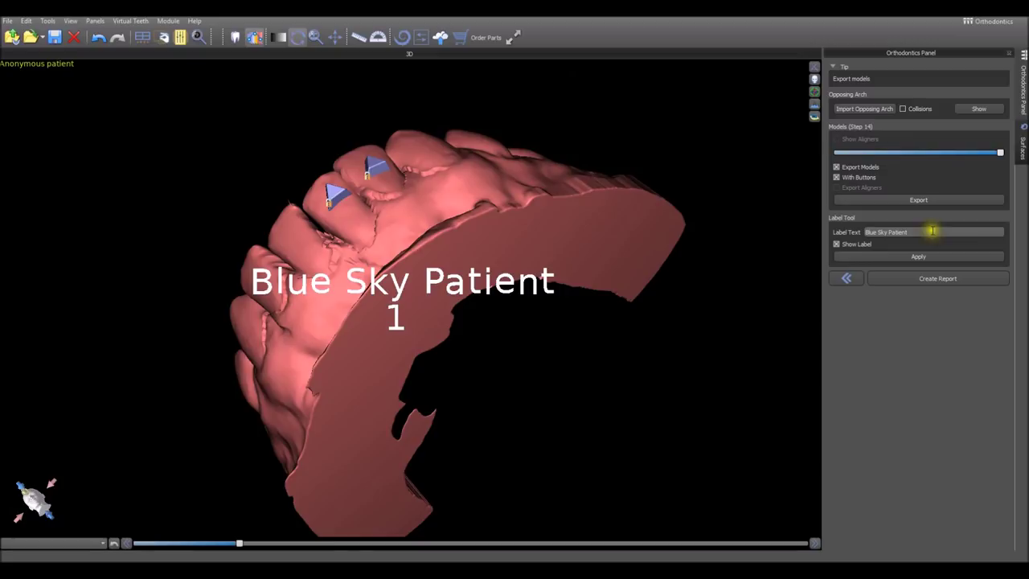
drag(345, 494, 218, 259)
drag(648, 378, 581, 465)
scroll(519, 414, up, 5)
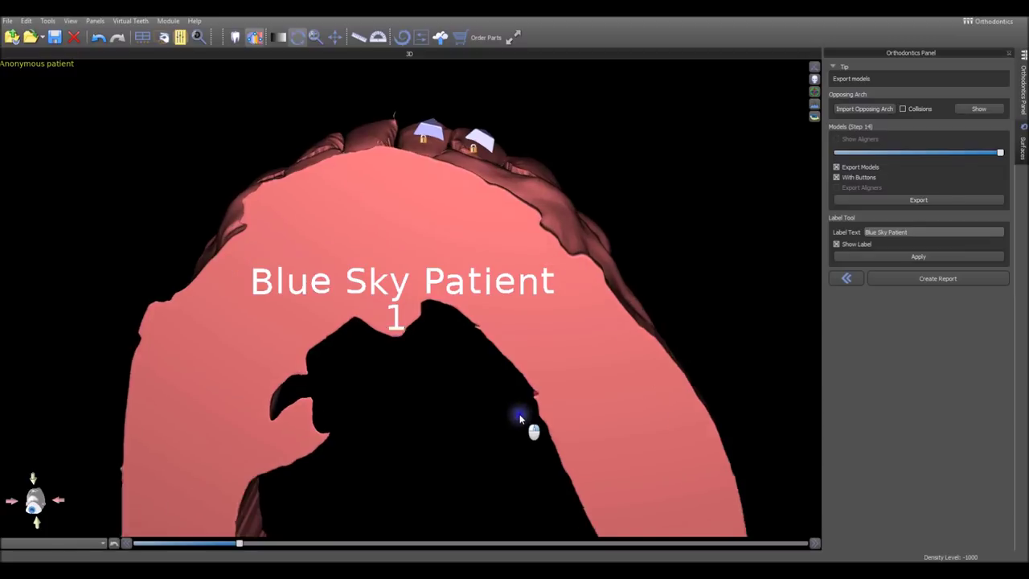
mouse_move(487, 386)
middle_down()
mouse_move(505, 406)
mouse_move(483, 414)
mouse_move(500, 411)
mouse_move(506, 397)
mouse_move(487, 439)
mouse_move(476, 395)
middle_up()
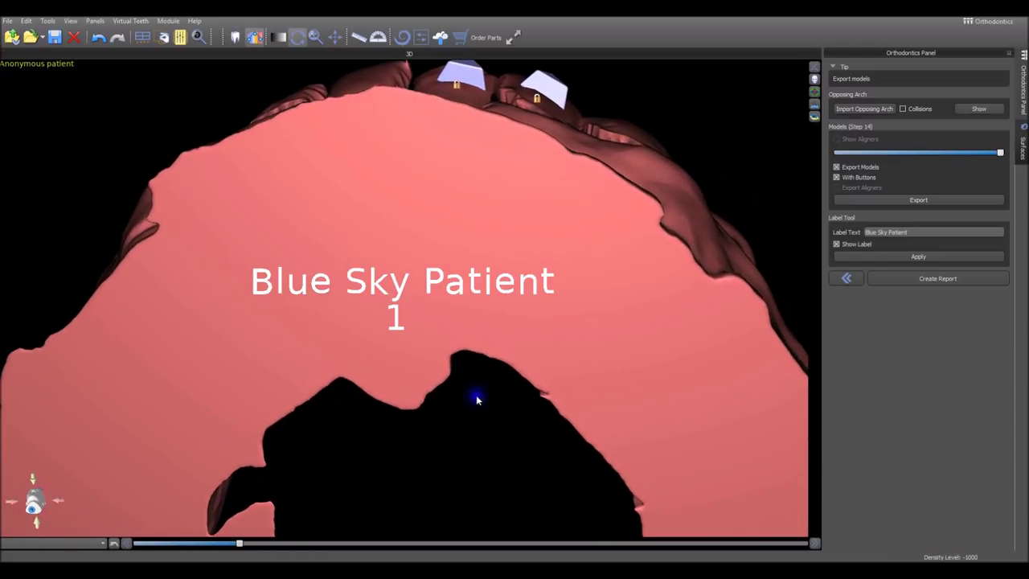
drag(619, 319, 643, 334)
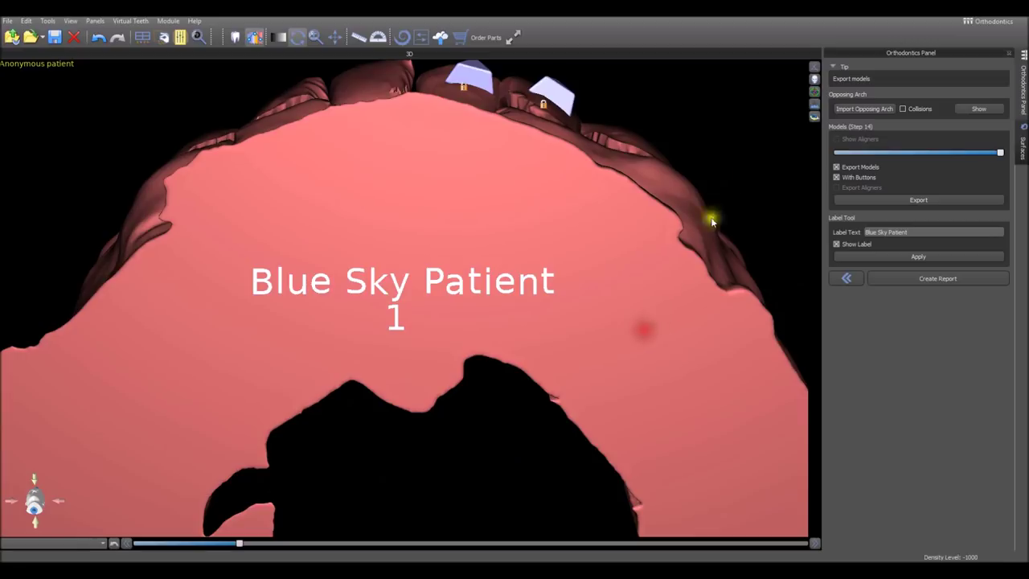
Step: Set the Top view, align the front of the model base behind the label text, and apply the label
click(814, 68)
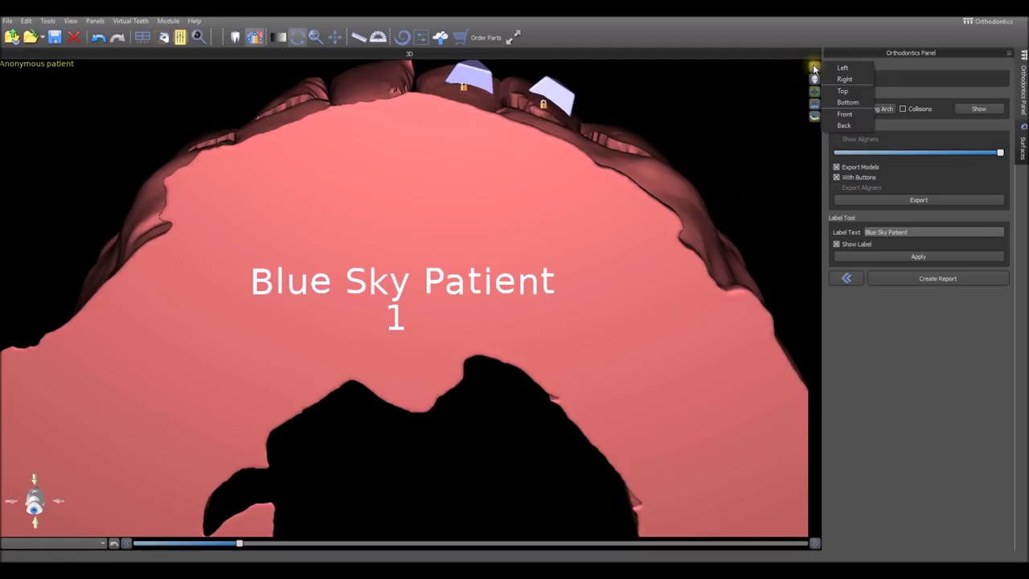
click(840, 92)
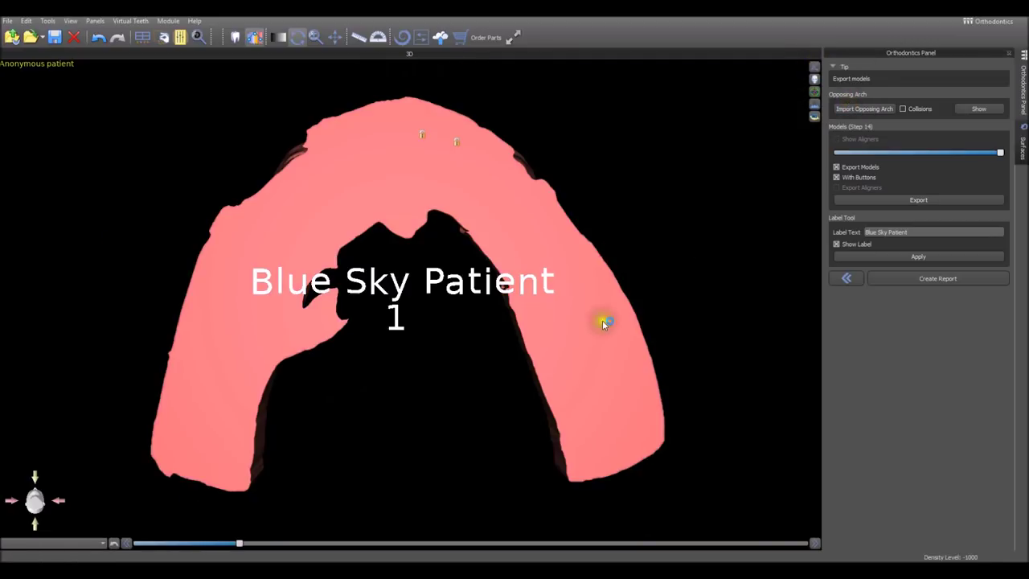
scroll(463, 386, up, 5)
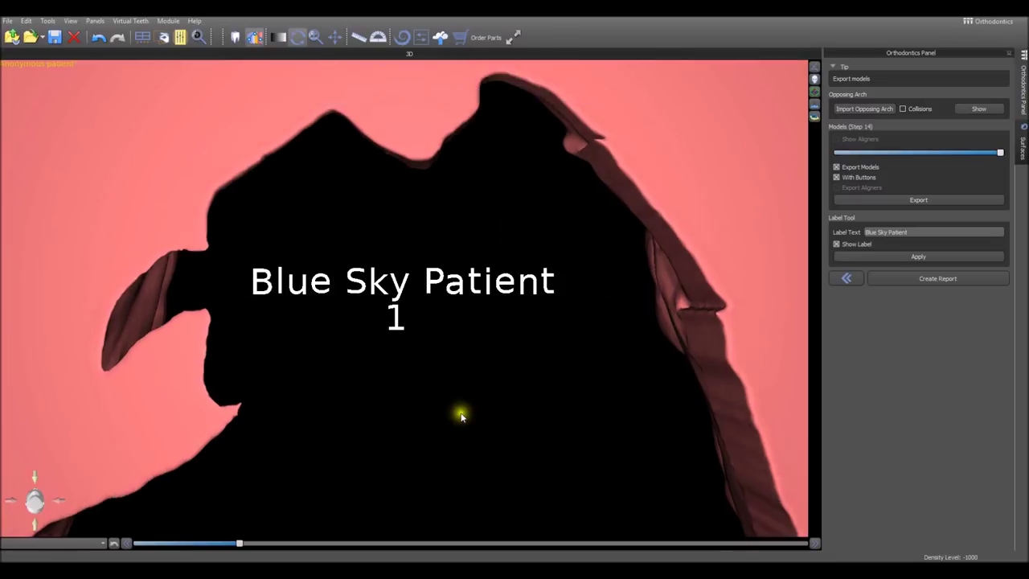
middle_drag(462, 415, 480, 539)
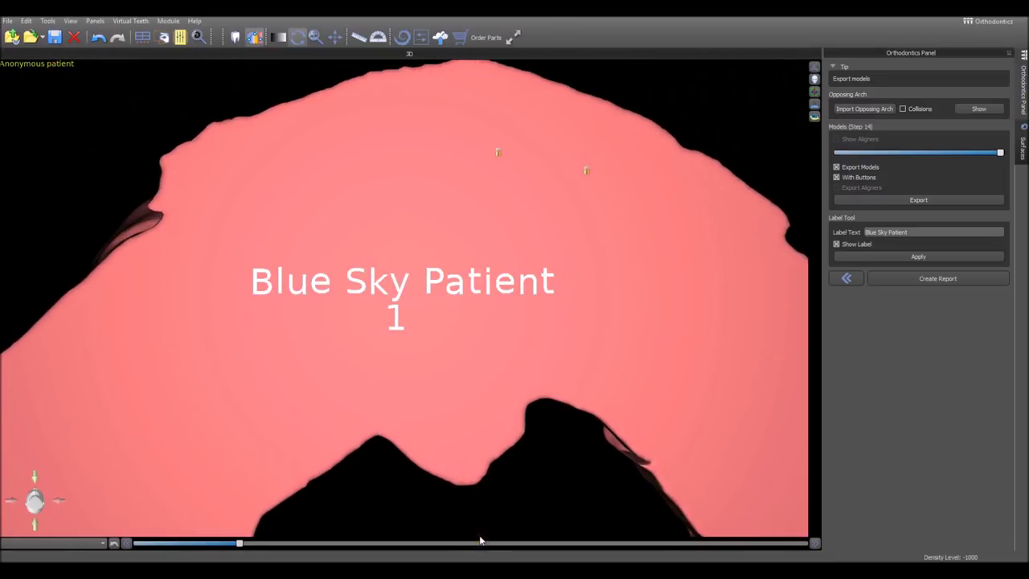
click(902, 259)
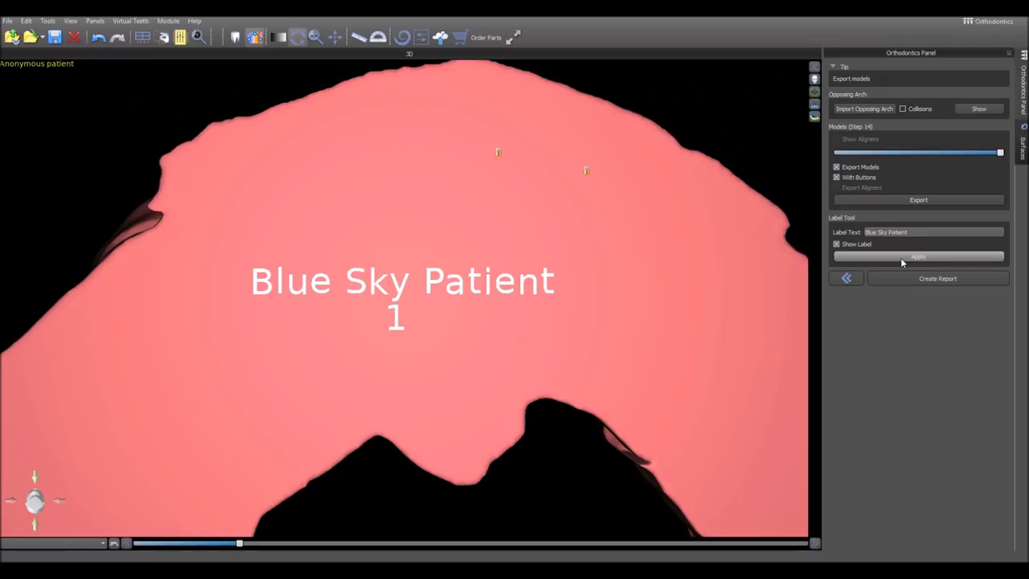
middle_drag(602, 319, 582, 313)
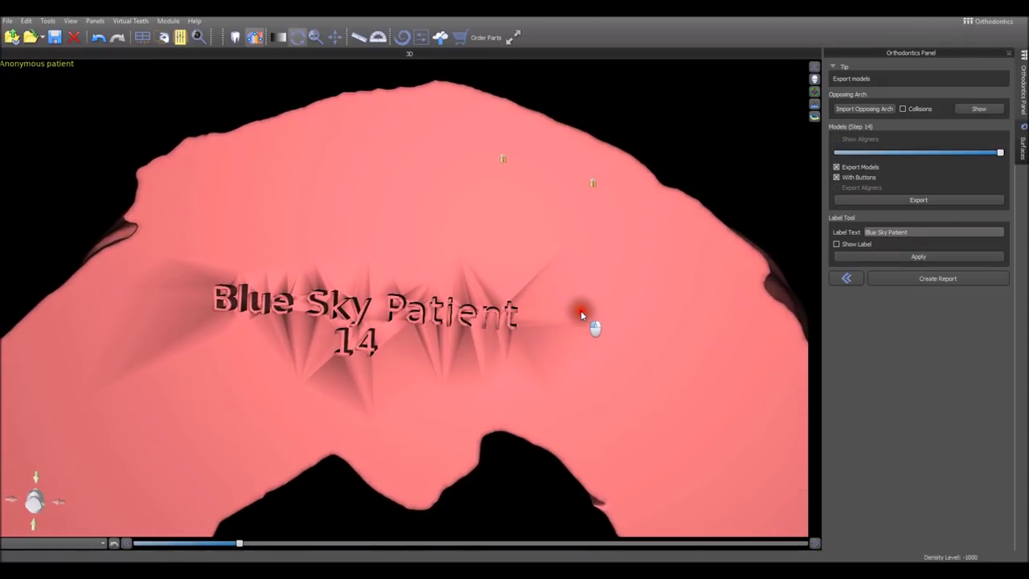
Step: Export the labelled step models with buttons into the Desktop folder "ortho test export 1", and return to the plan
mouse_move(552, 373)
middle_down()
mouse_move(538, 387)
mouse_move(548, 390)
middle_up()
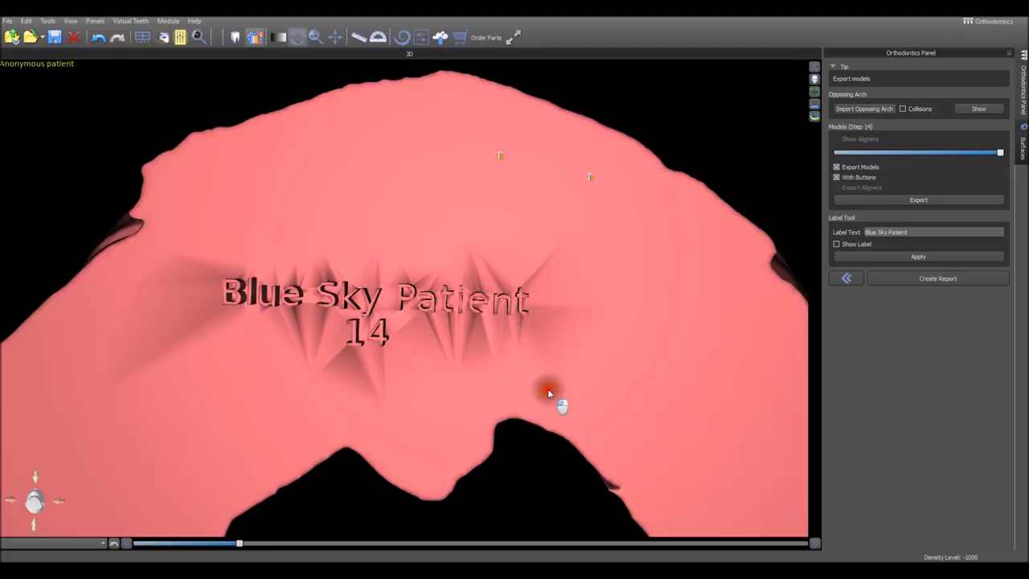
mouse_move(998, 152)
mouse_down()
mouse_move(860, 161)
mouse_move(1014, 160)
mouse_up()
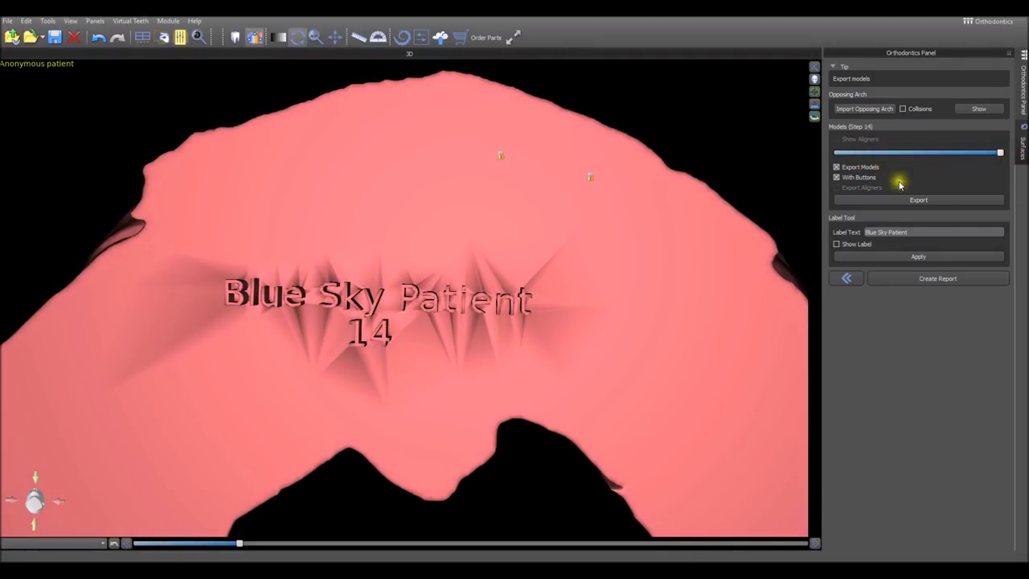
click(920, 203)
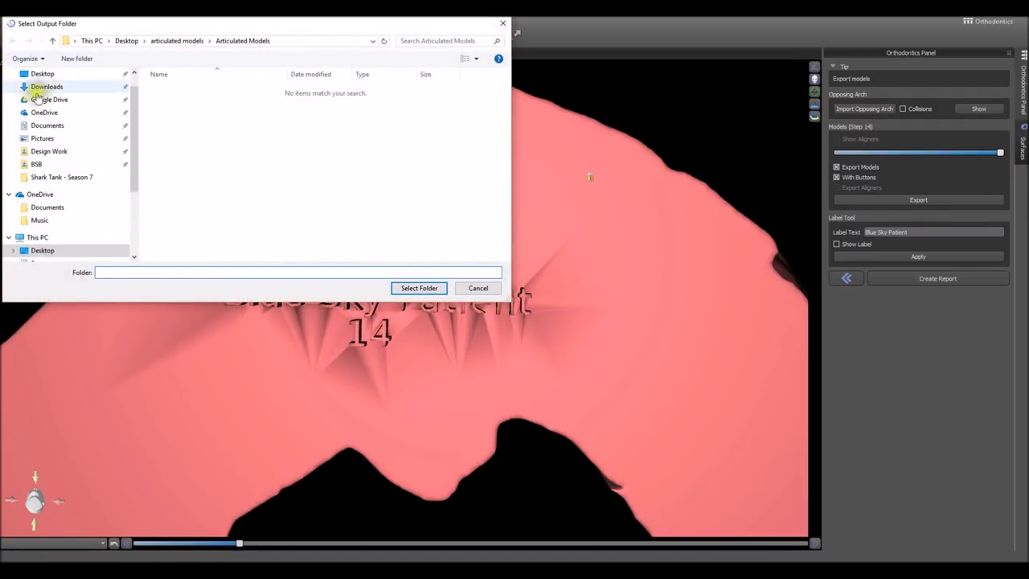
click(44, 74)
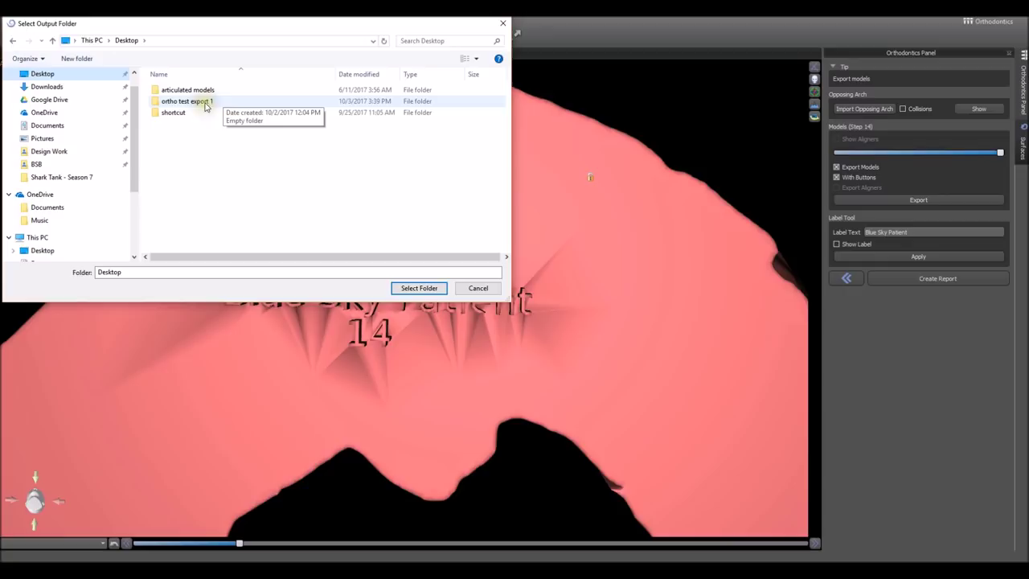
click(423, 291)
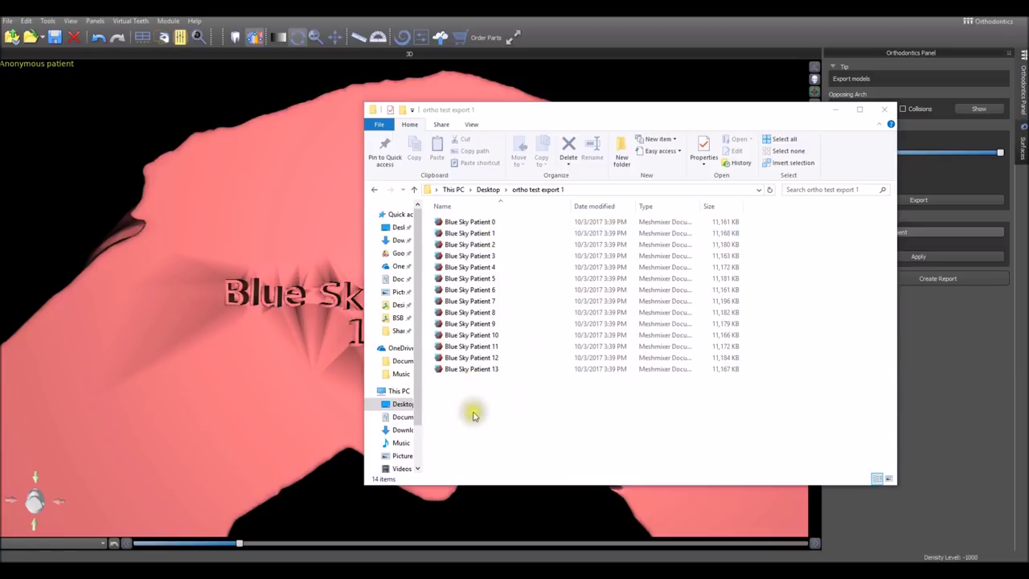
key(alt+Tab)
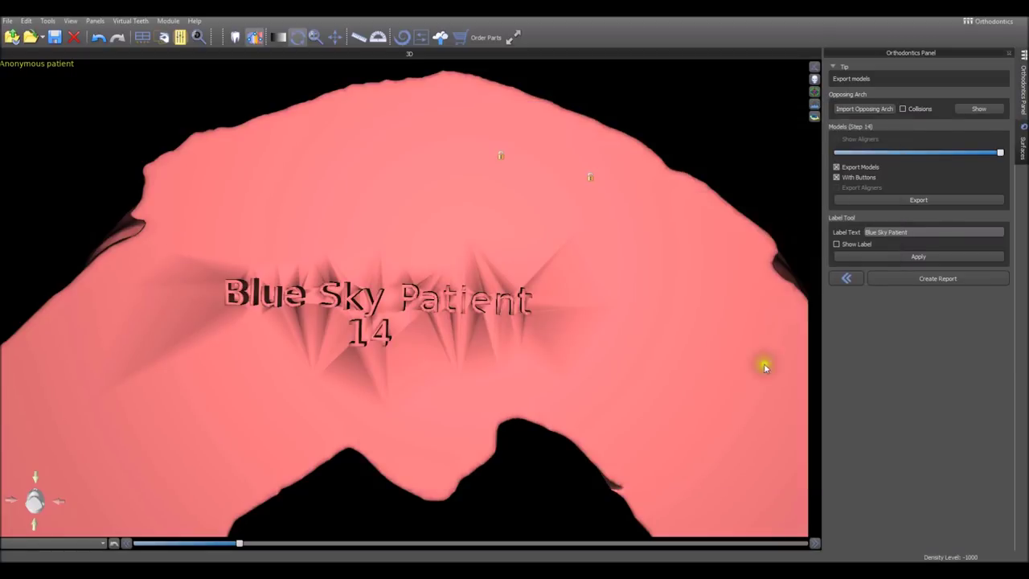
Step: Create the report as "Orthodontics Case Report - Blue Sky Patient.pdf" in "ortho test export 1", and review its IPR and stage movement tables
click(918, 278)
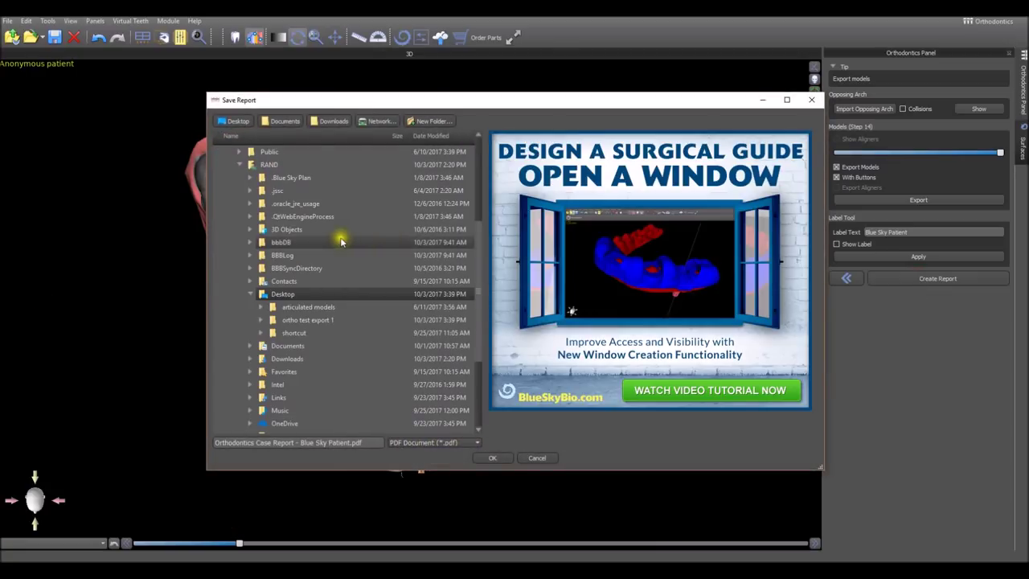
click(299, 321)
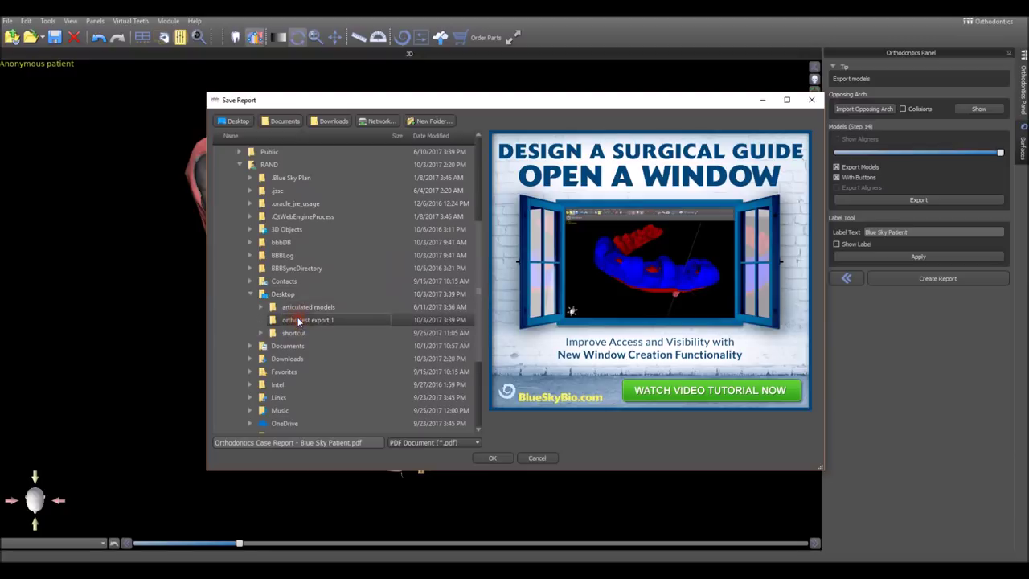
click(494, 458)
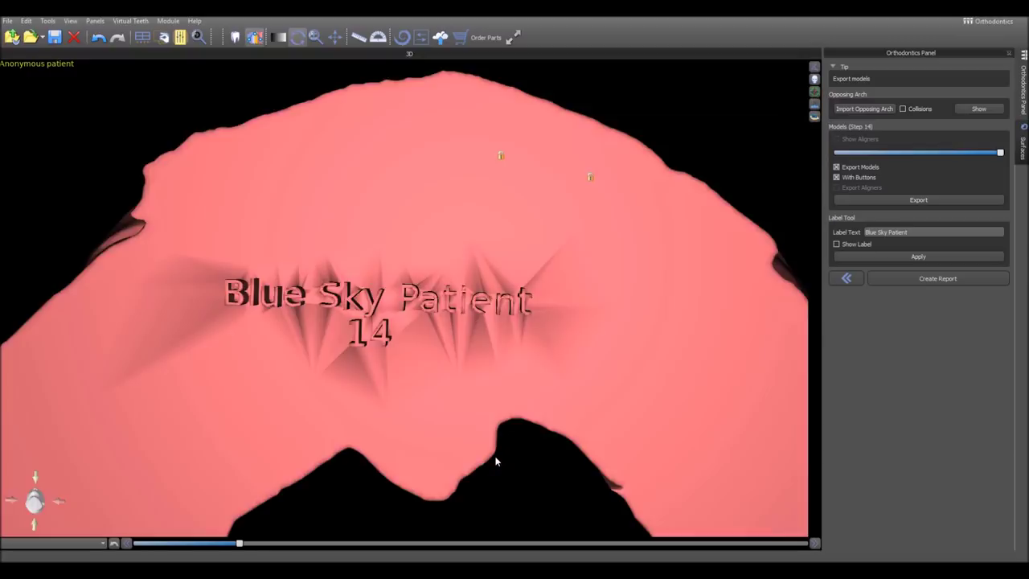
scroll(702, 239, down, 5)
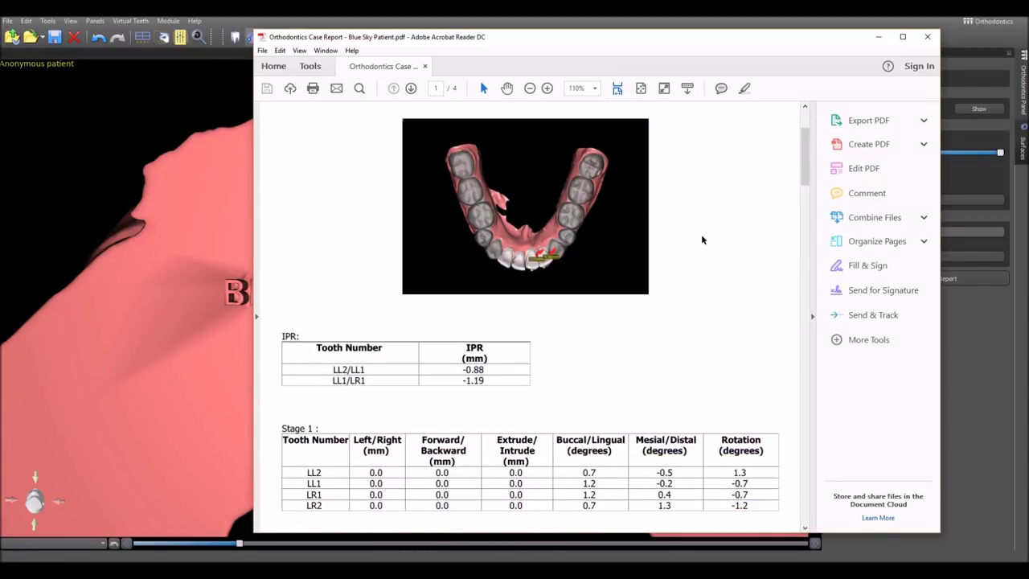
scroll(702, 240, down, 7)
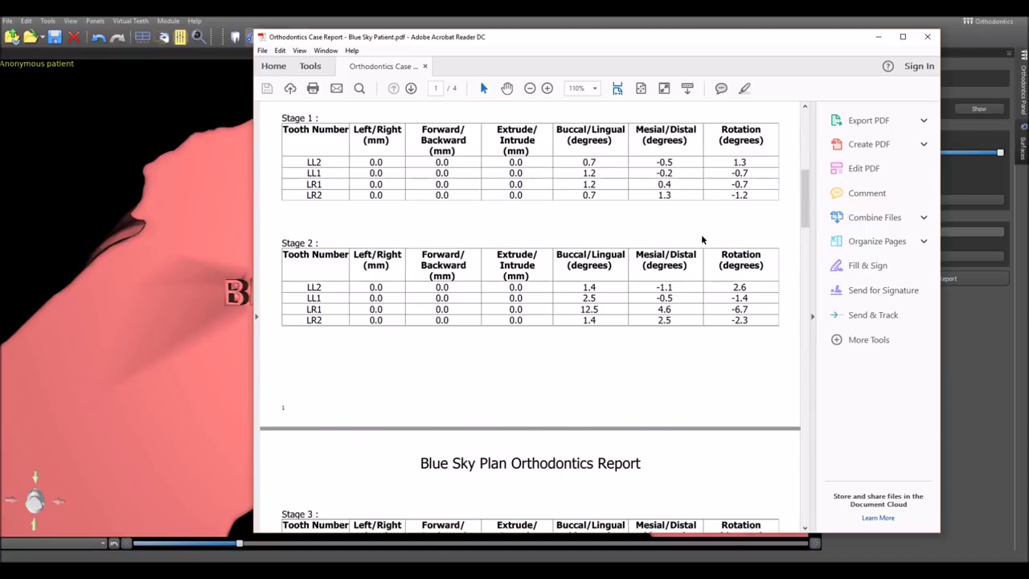
scroll(701, 239, down, 2)
scroll(701, 240, down, 17)
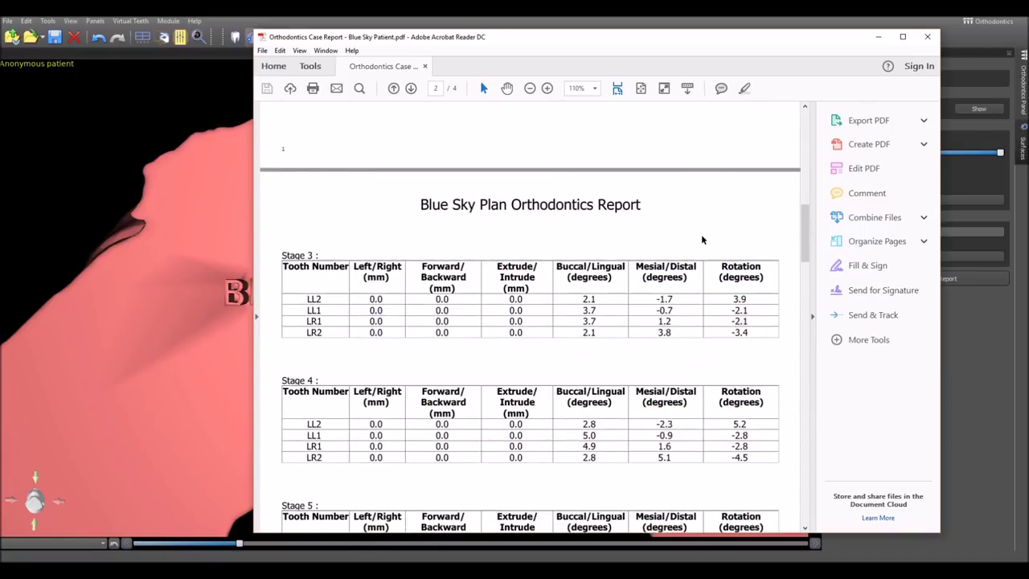